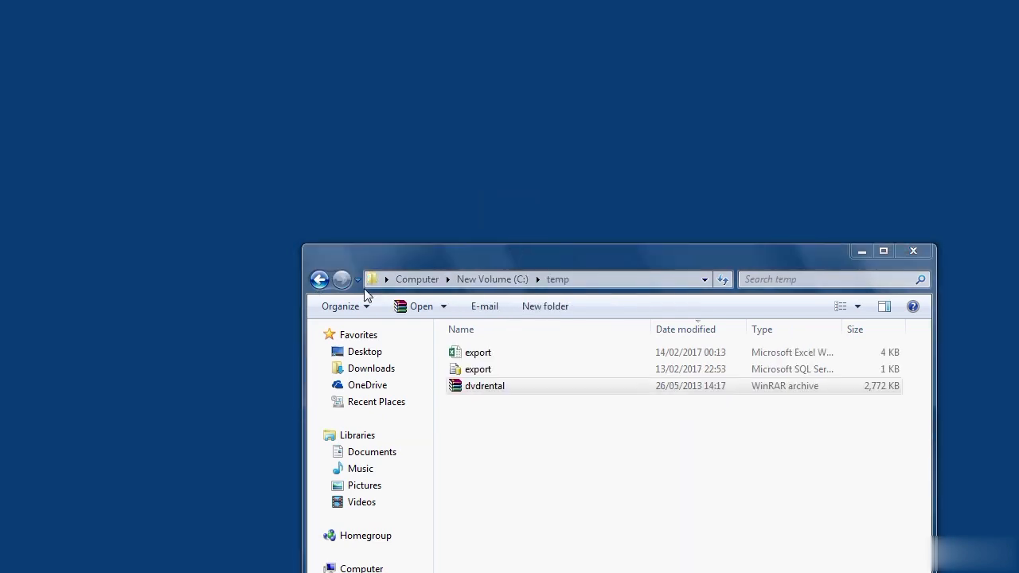
- Delete both export files, the Excel one and the SQL query, from the C:\temp folder
{"action": "left_click", "coordinate": [320, 280]}
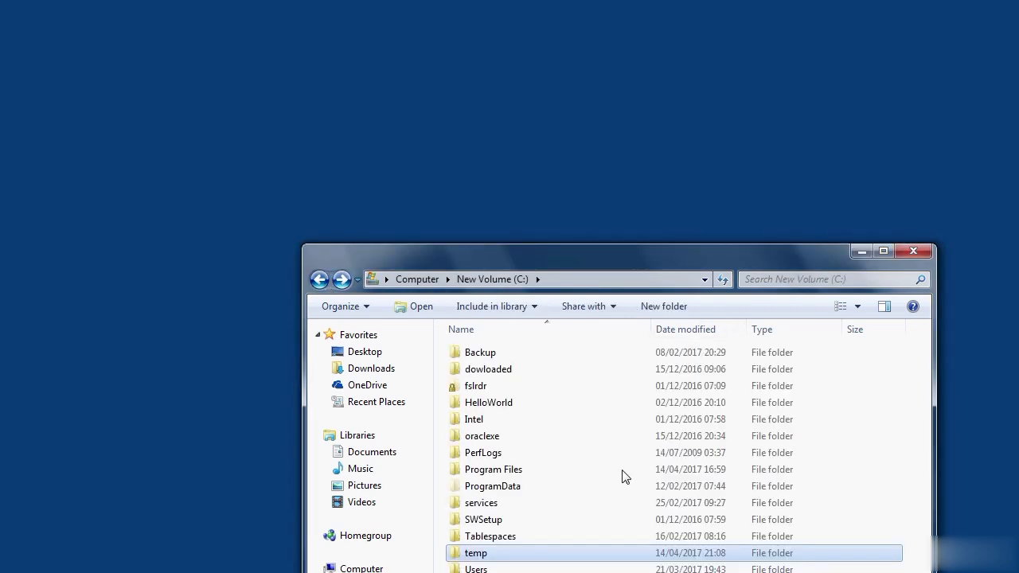
{"action": "double_click", "coordinate": [501, 559]}
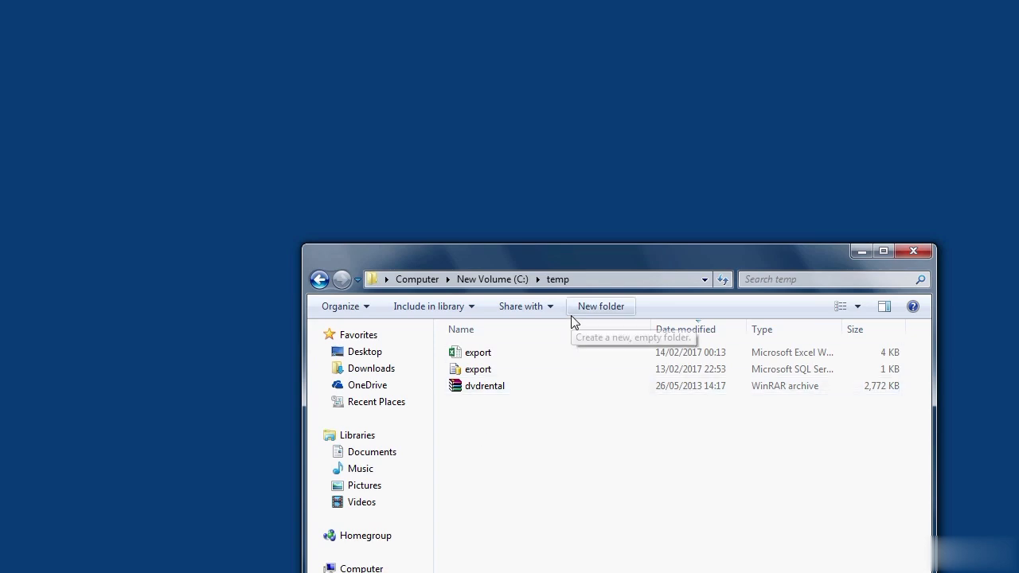
{"action": "left_click", "coordinate": [481, 374]}
{"action": "key", "text": "Delete"}
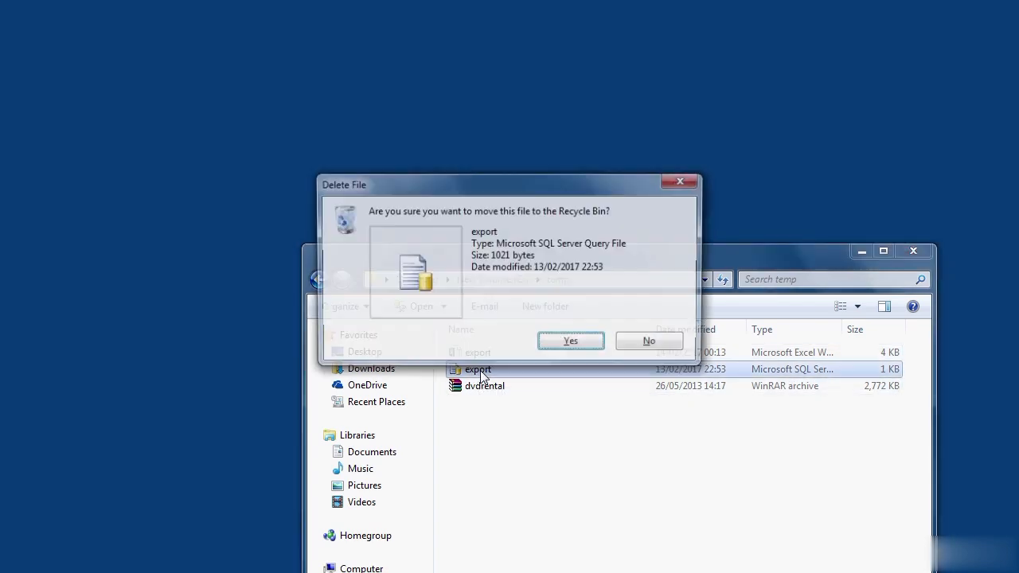
{"action": "key", "text": "Return"}
{"action": "left_click", "coordinate": [487, 356]}
{"action": "left_click", "coordinate": [485, 353]}
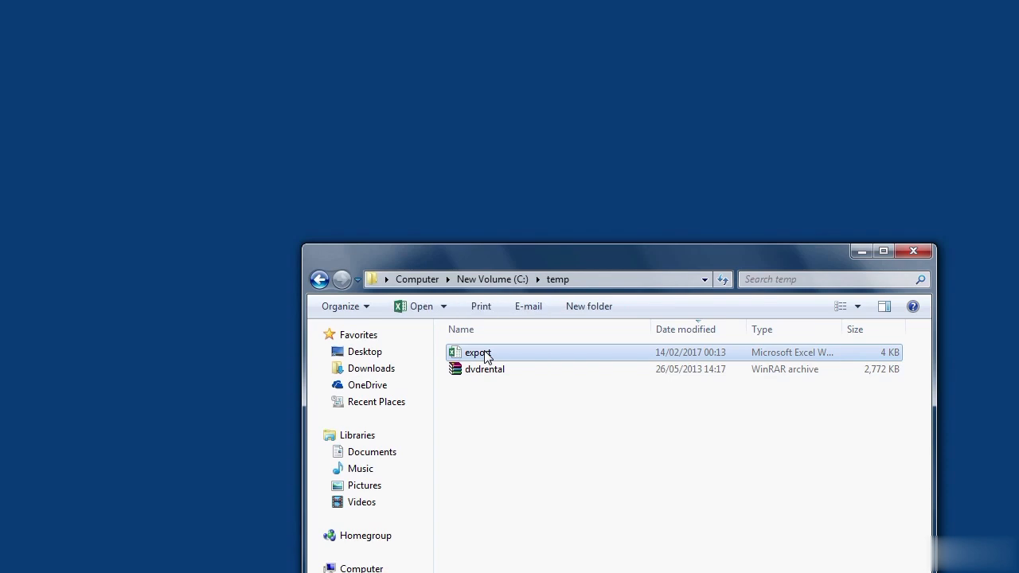
{"action": "key", "text": "Delete"}
{"action": "key", "text": "Return"}
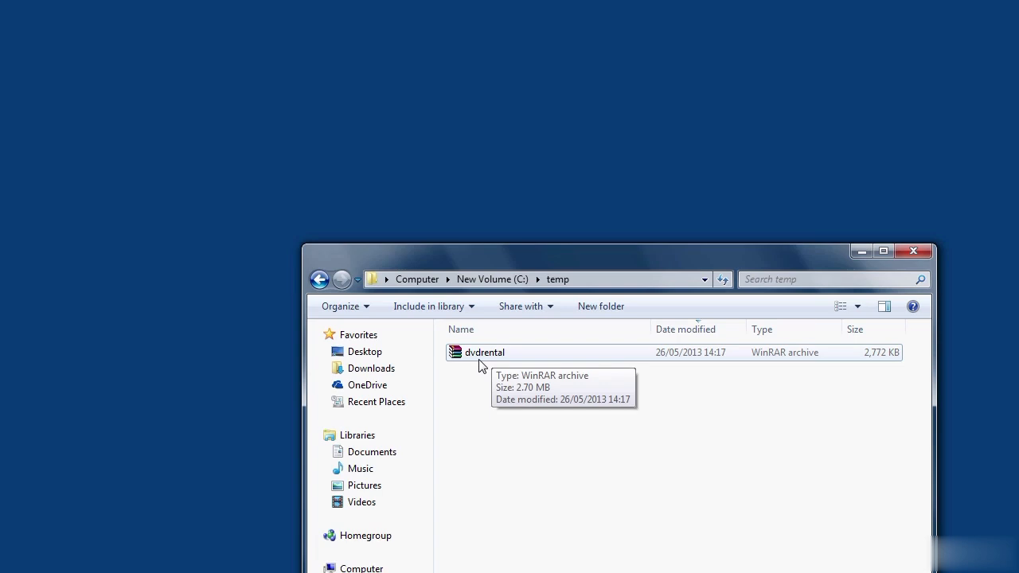
- Close the folder window and switch to pgAdmin 4 from the PostgreSQL 9.6 program group
{"action": "left_click", "coordinate": [318, 280]}
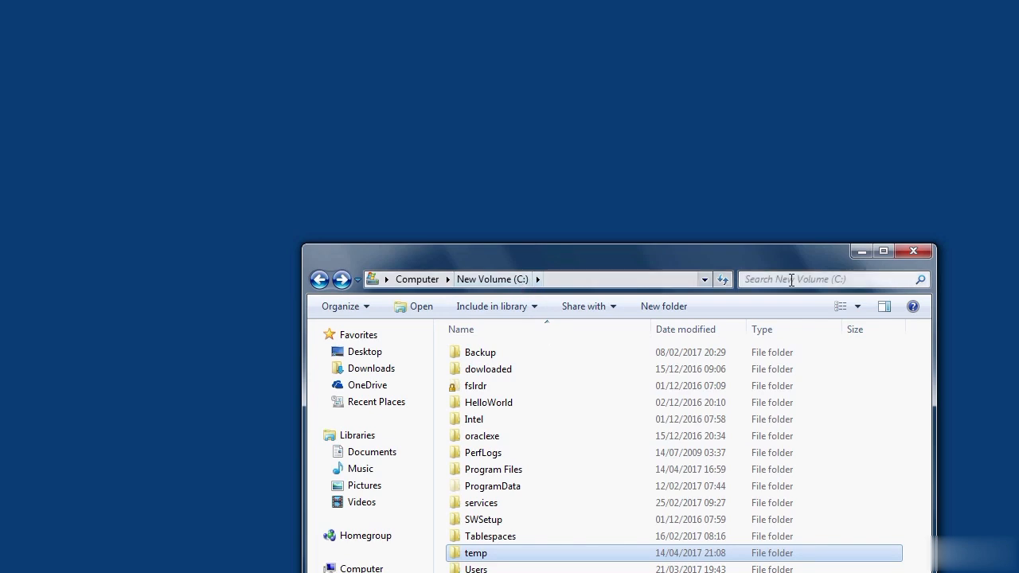
{"action": "left_click", "coordinate": [918, 248]}
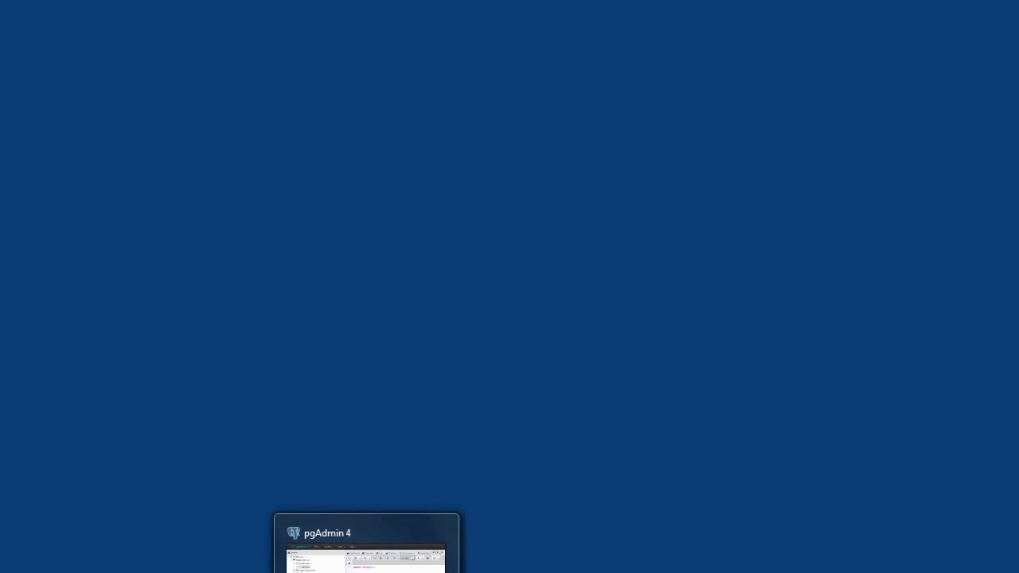
{"action": "mouse_move", "coordinate": [277, 572]}
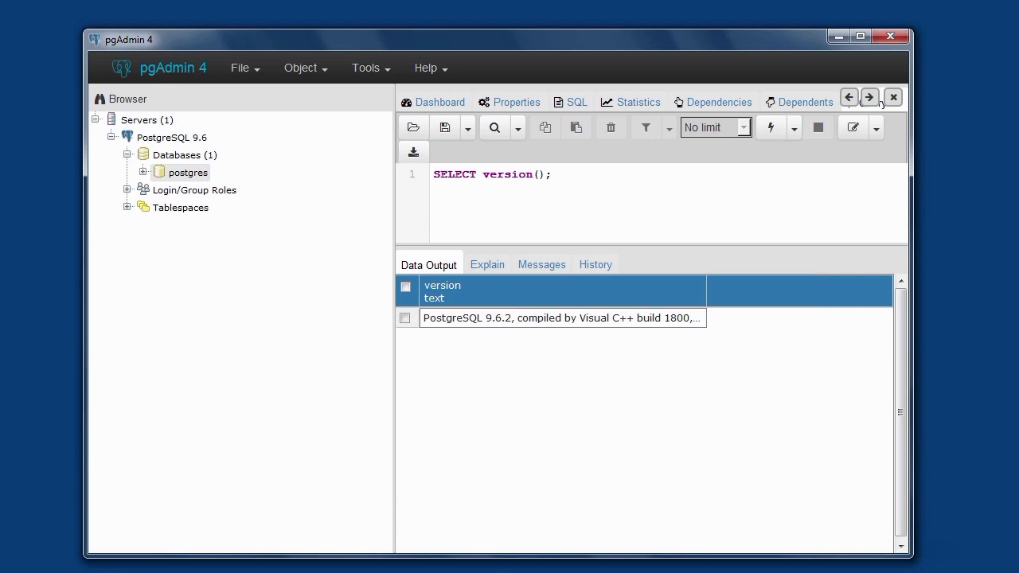
{"action": "key", "text": "super"}
{"action": "left_click", "coordinate": [63, 572]}
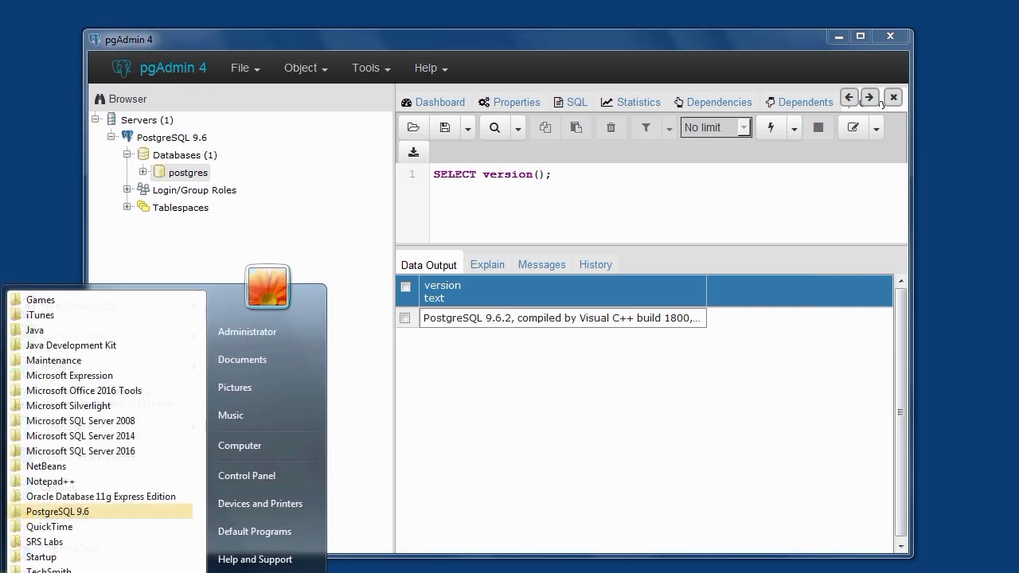
{"action": "left_click", "coordinate": [84, 518]}
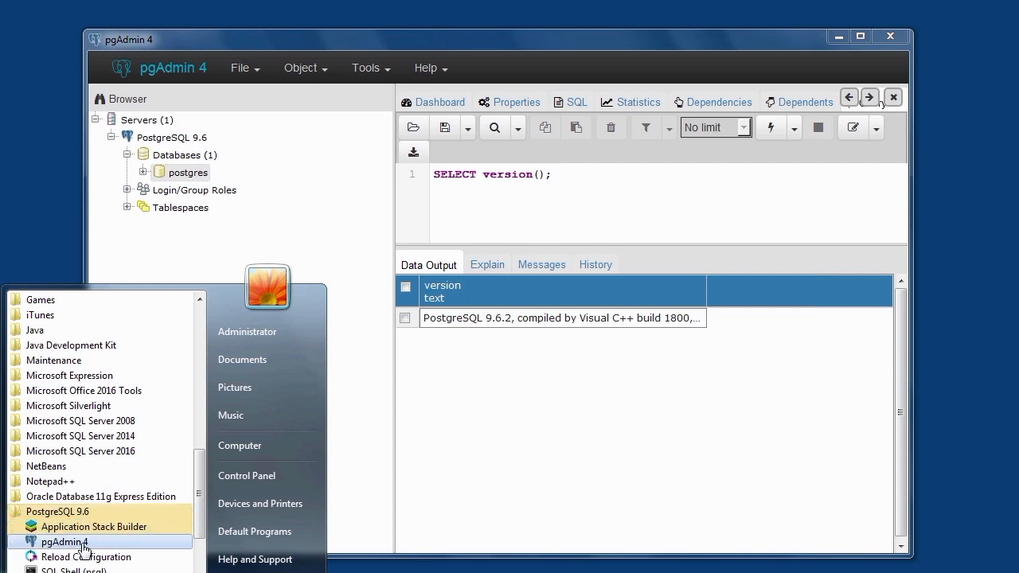
{"action": "left_click", "coordinate": [84, 548]}
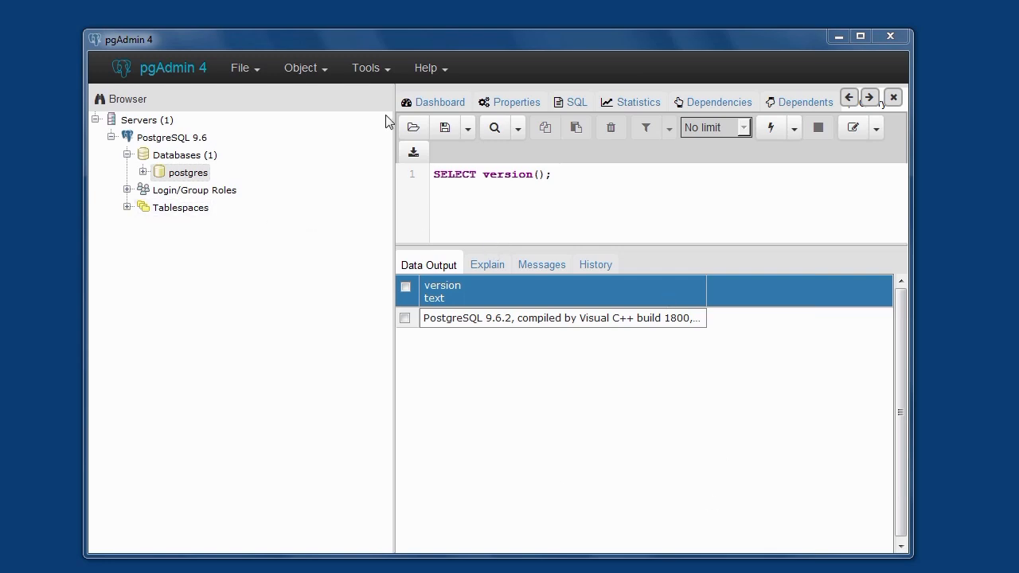
- Start creating a database on the PostgreSQL 9.6 server and name it dvdrental
{"action": "right_click", "coordinate": [198, 164]}
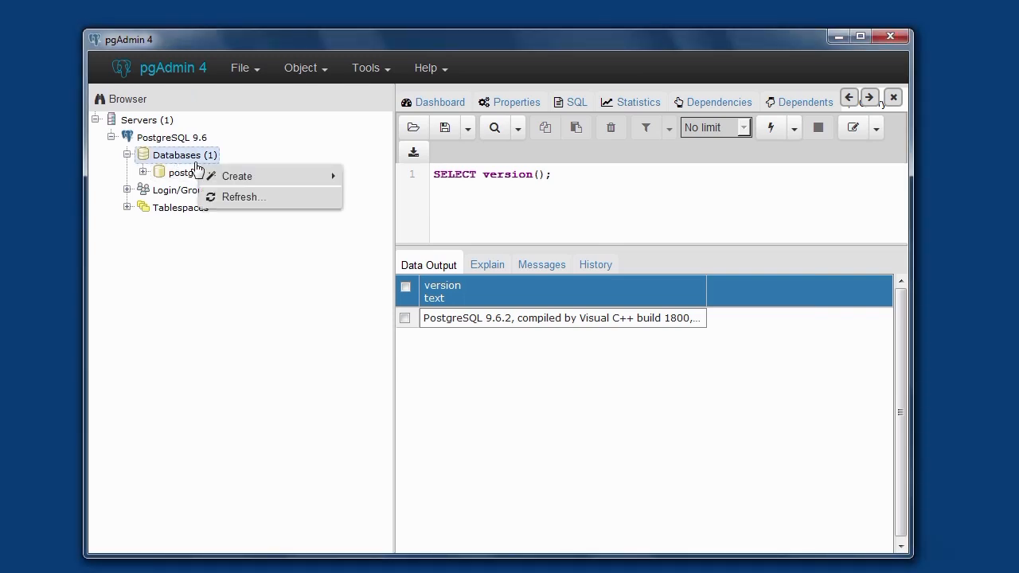
{"action": "mouse_move", "coordinate": [241, 181]}
{"action": "left_click", "coordinate": [366, 180]}
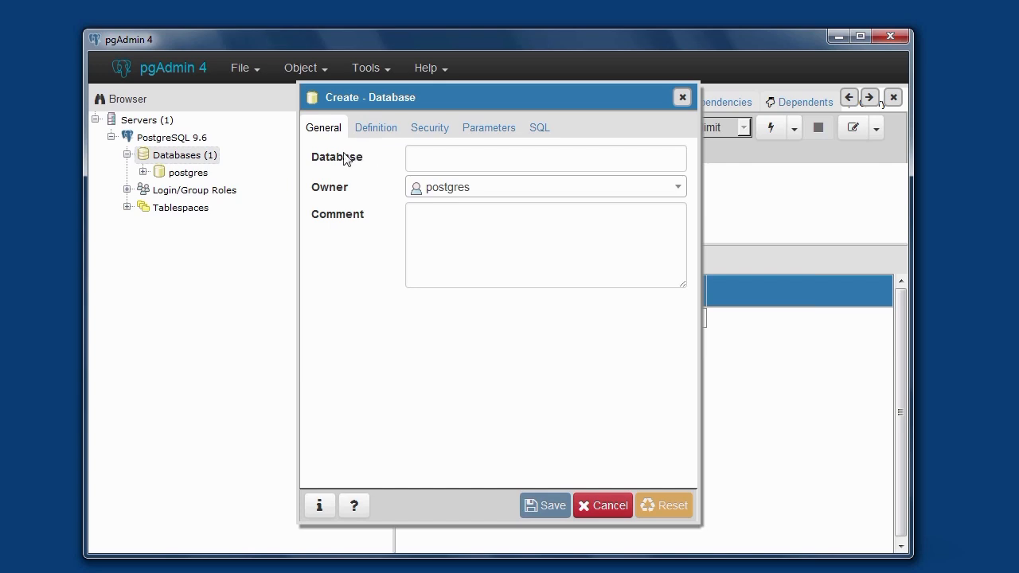
{"action": "left_click", "coordinate": [450, 163]}
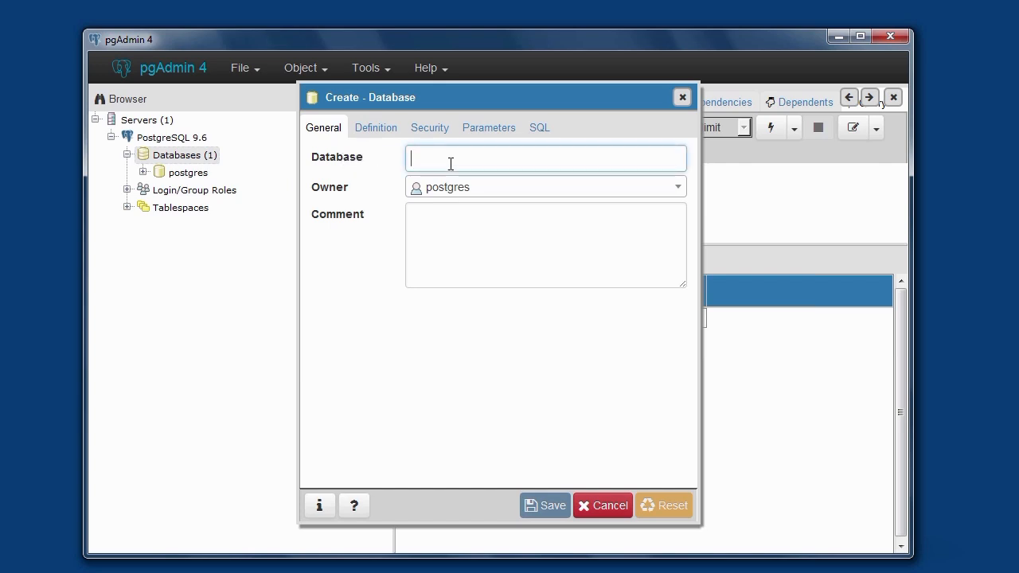
{"action": "type", "text": "dvd"}
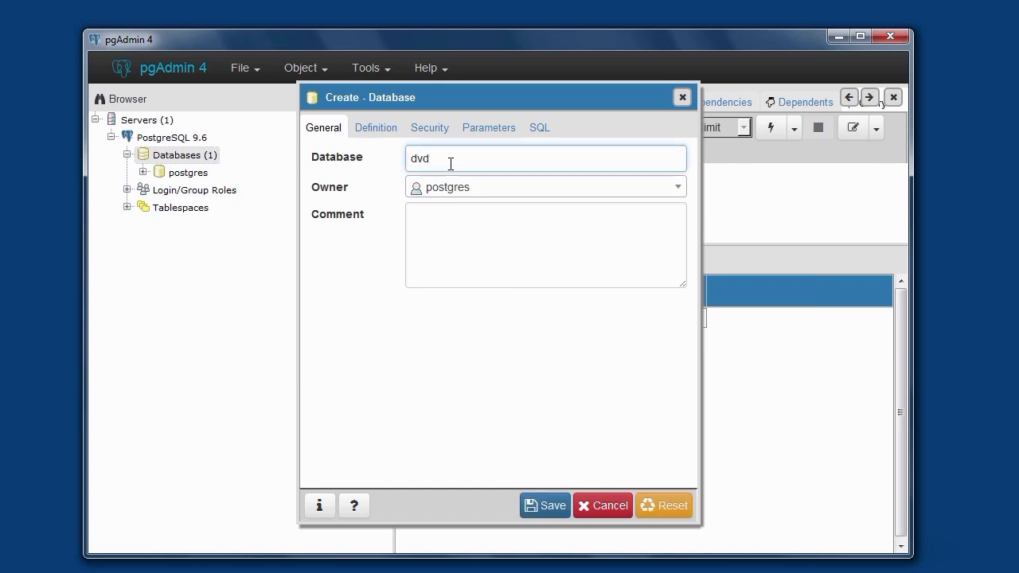
{"action": "type", "text": "rental"}
- Enter the comment "dvdrentals" for the new database and save it
{"action": "left_click", "coordinate": [462, 248]}
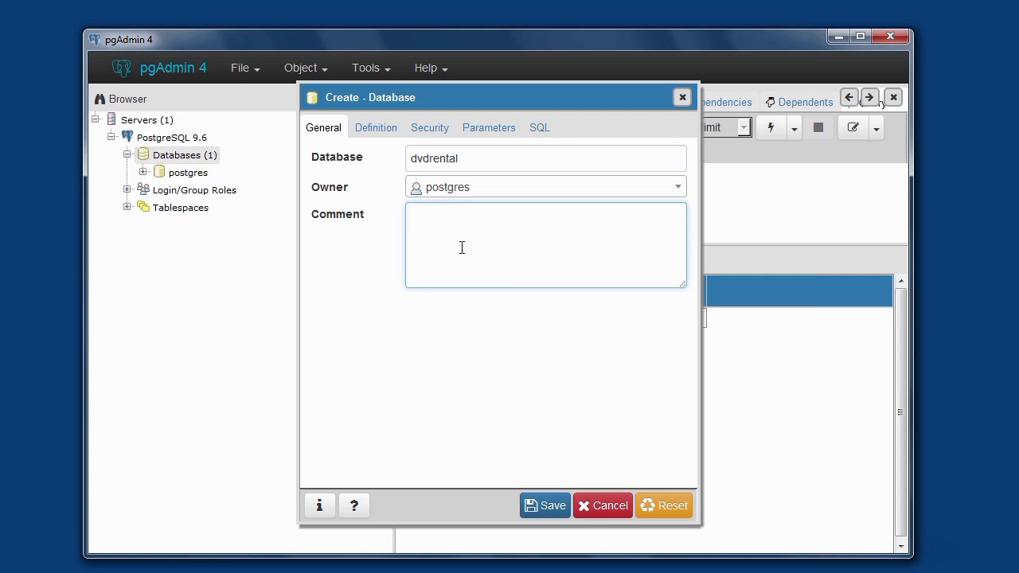
{"action": "type", "text": "dvdrentals"}
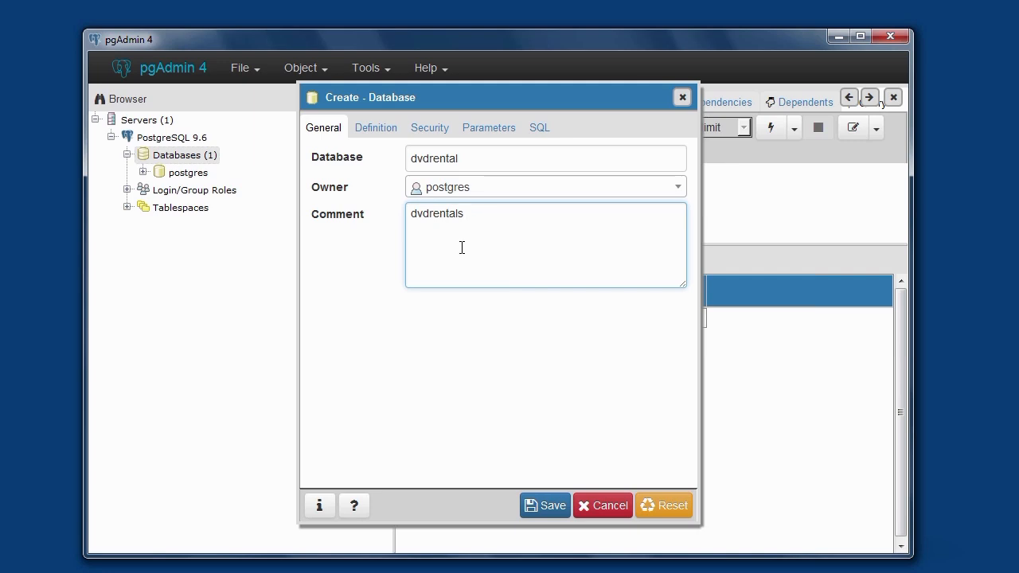
{"action": "left_click", "coordinate": [558, 509]}
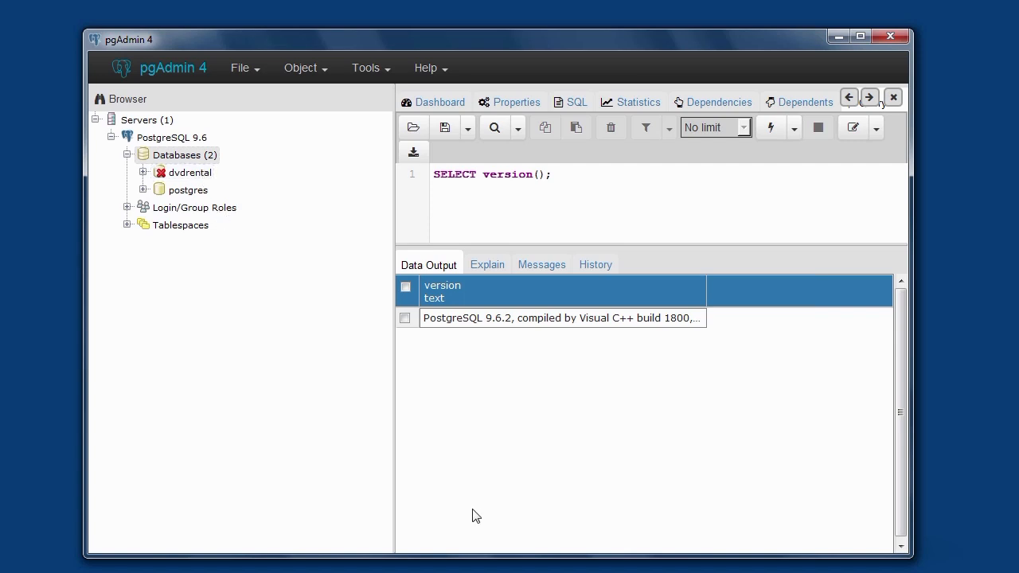
- Connect to the dvdrental database and try to start a restore on it
{"action": "left_click", "coordinate": [185, 177]}
{"action": "right_click", "coordinate": [185, 177]}
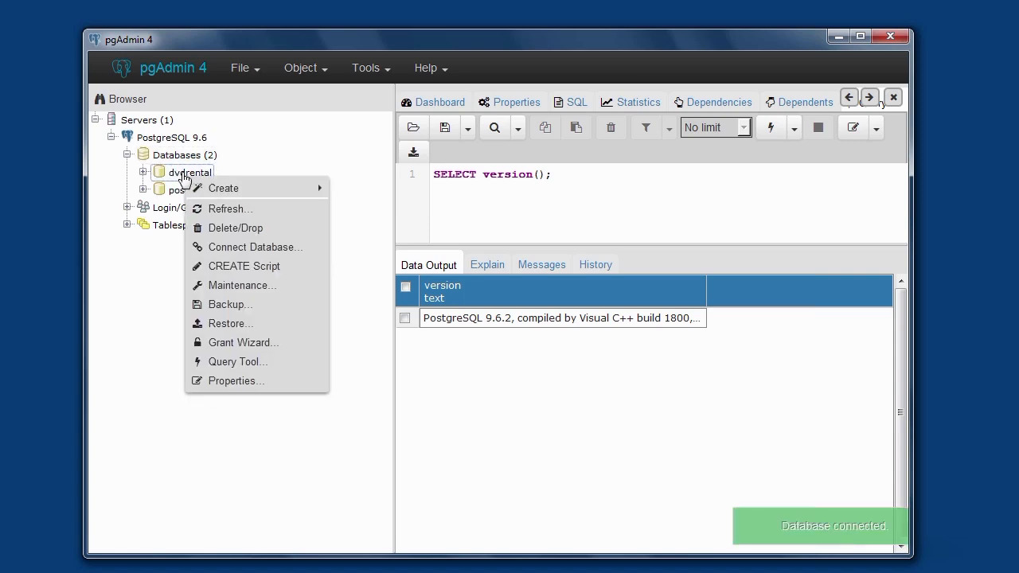
{"action": "left_click", "coordinate": [222, 324]}
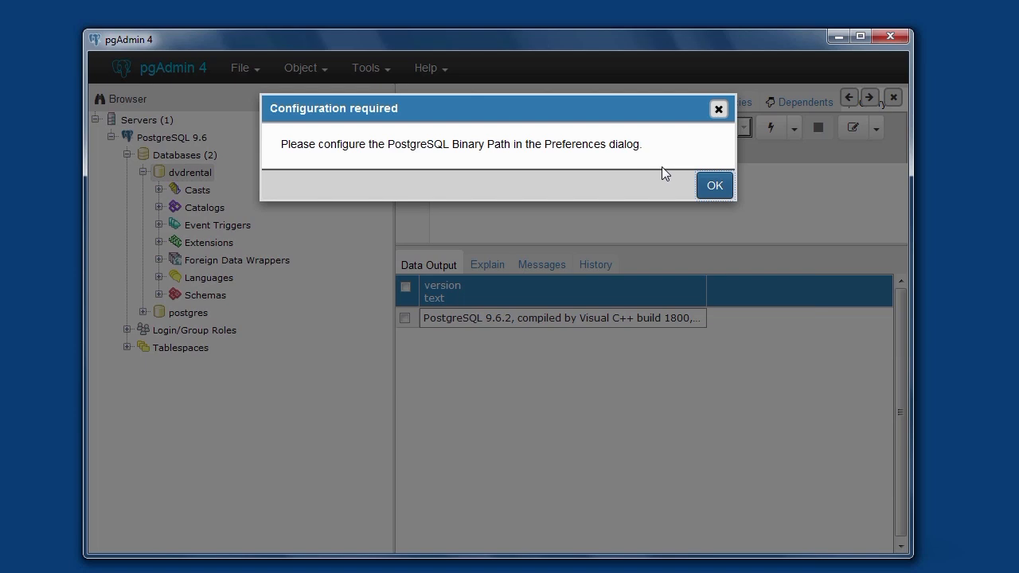
{"action": "left_click", "coordinate": [716, 189]}
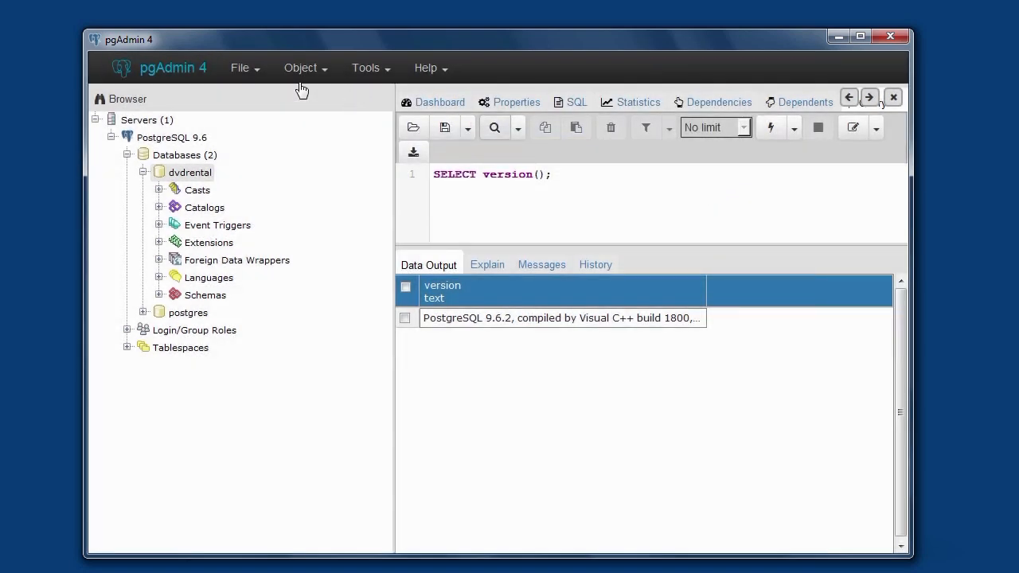
- Open the binary paths settings in the Preferences, ready to fill in the PostgreSQL Binary Path
{"action": "left_click", "coordinate": [257, 74]}
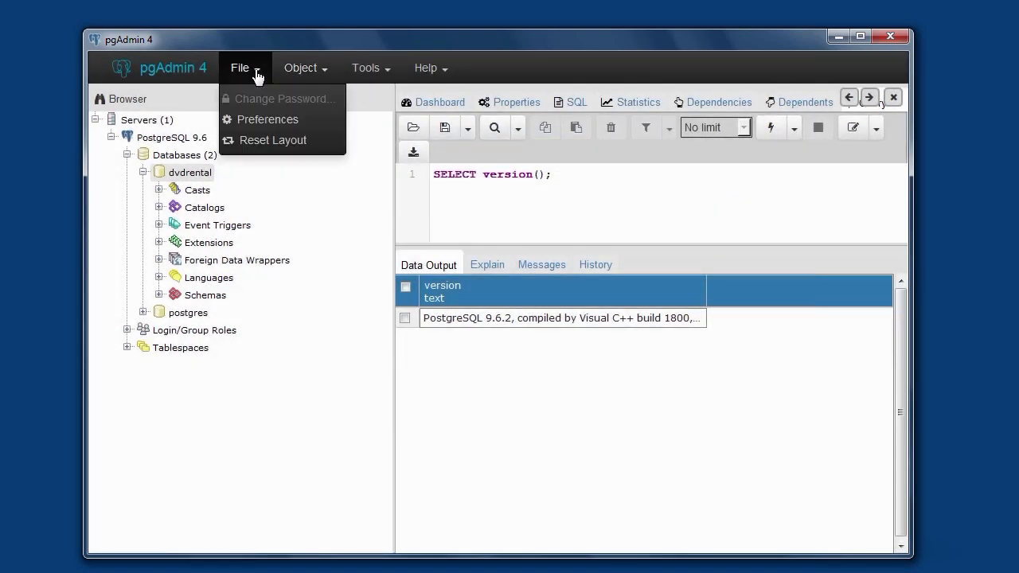
{"action": "left_click", "coordinate": [267, 120]}
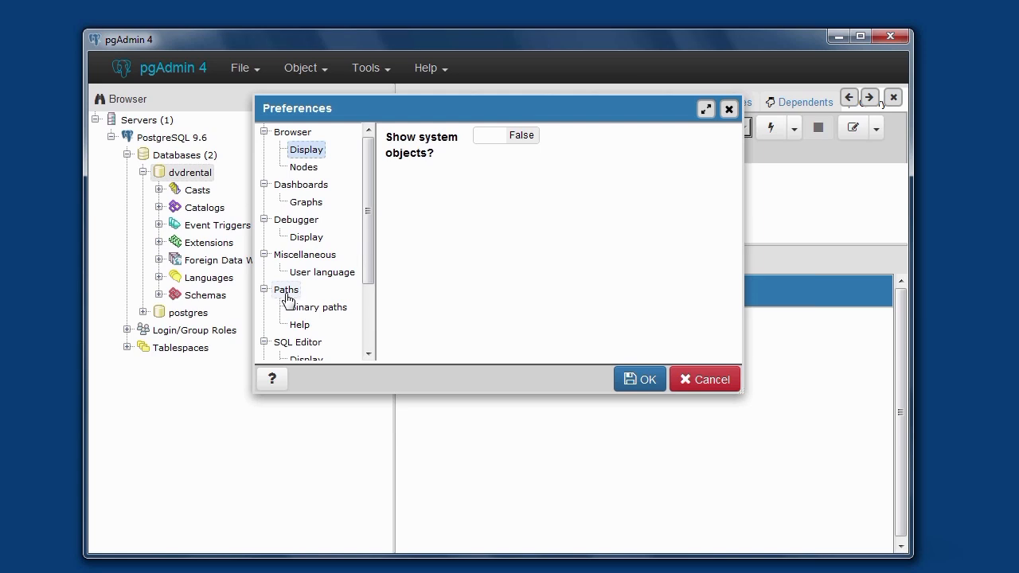
{"action": "left_click", "coordinate": [317, 314]}
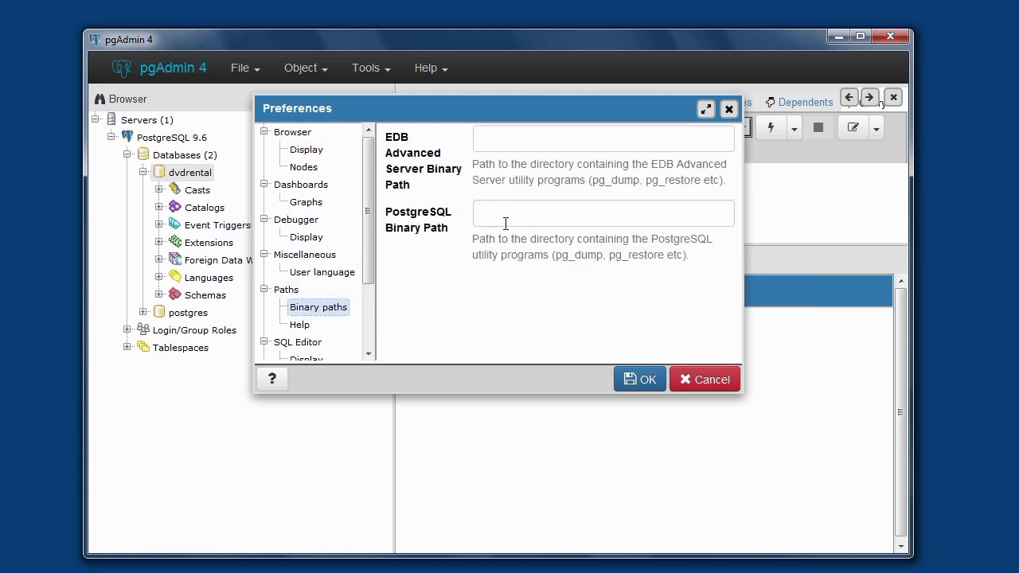
{"action": "left_click", "coordinate": [539, 216]}
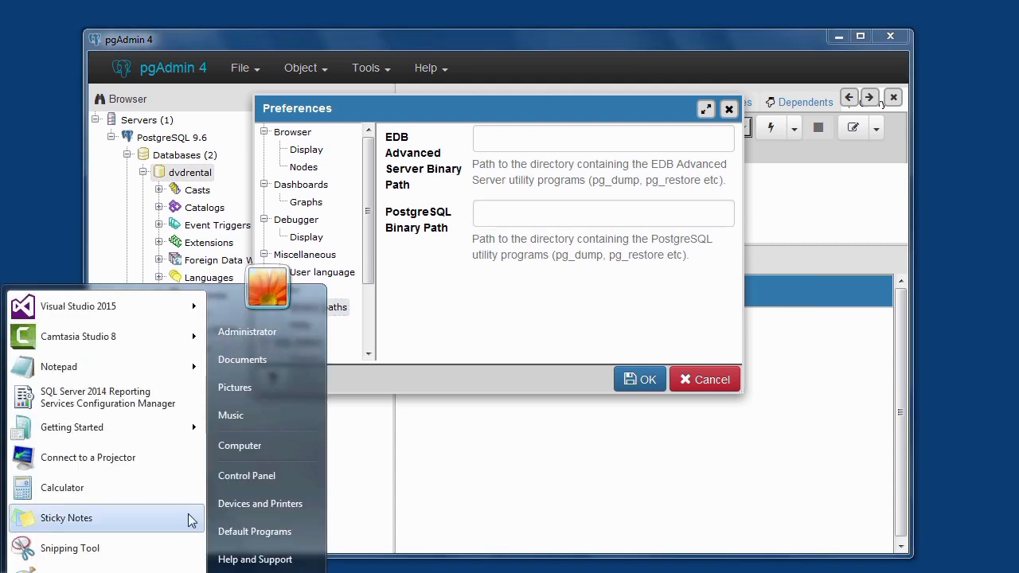
- Browse the C: drive in Windows Explorer to the folder Program Files\PostgreSQL\9.6\bin
{"action": "left_click", "coordinate": [253, 446]}
{"action": "double_click", "coordinate": [514, 299]}
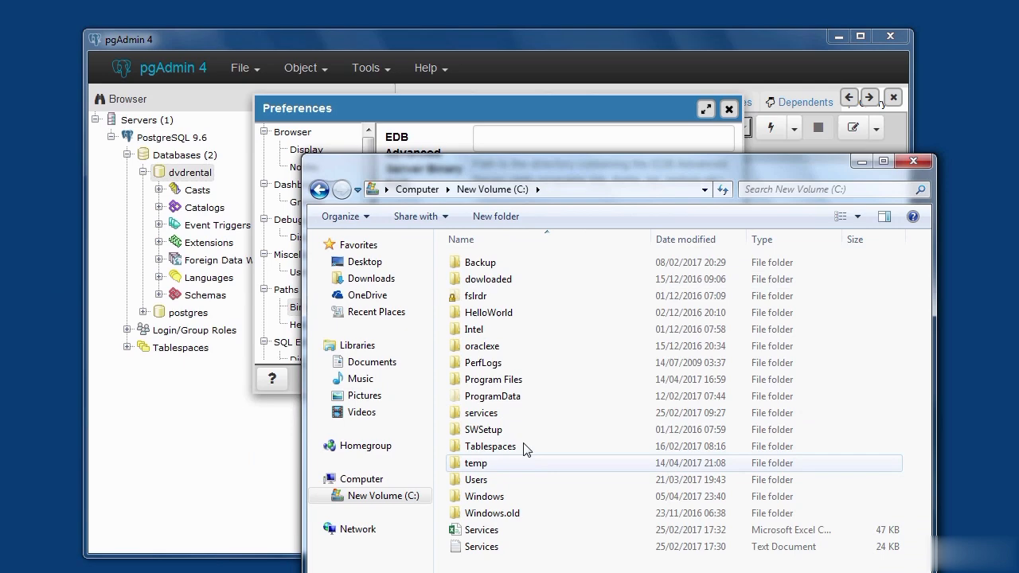
{"action": "double_click", "coordinate": [503, 381]}
{"action": "scroll", "coordinate": [662, 546], "scroll_direction": "down", "scroll_amount": 4}
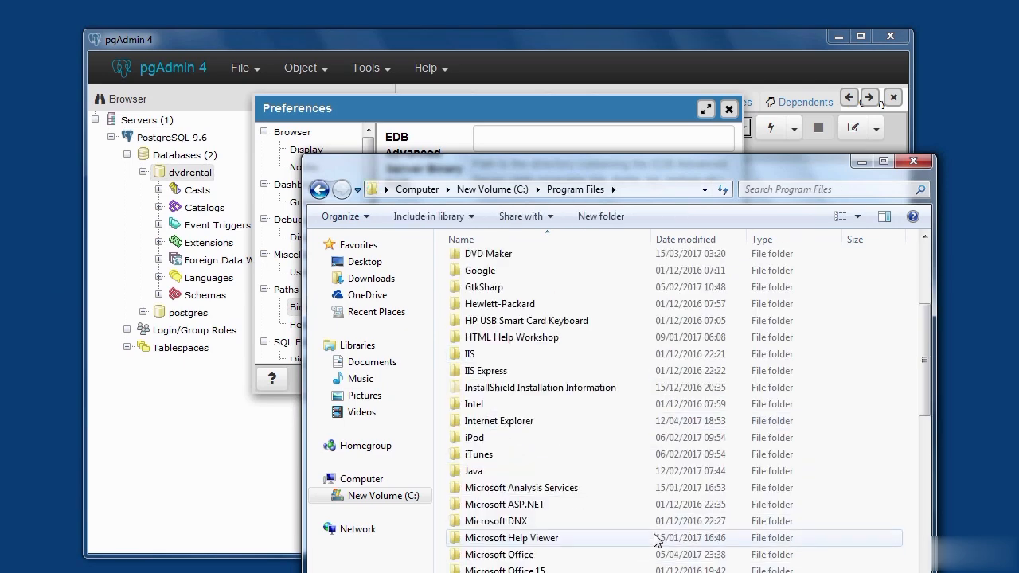
{"action": "scroll", "coordinate": [655, 539], "scroll_direction": "down", "scroll_amount": 6}
{"action": "scroll", "coordinate": [652, 543], "scroll_direction": "down", "scroll_amount": 2}
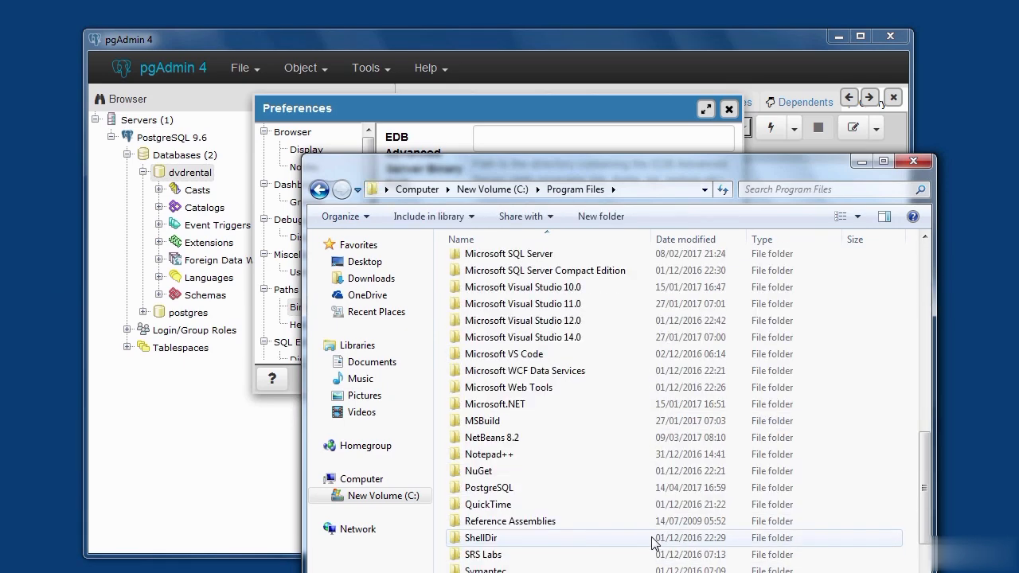
{"action": "double_click", "coordinate": [505, 488]}
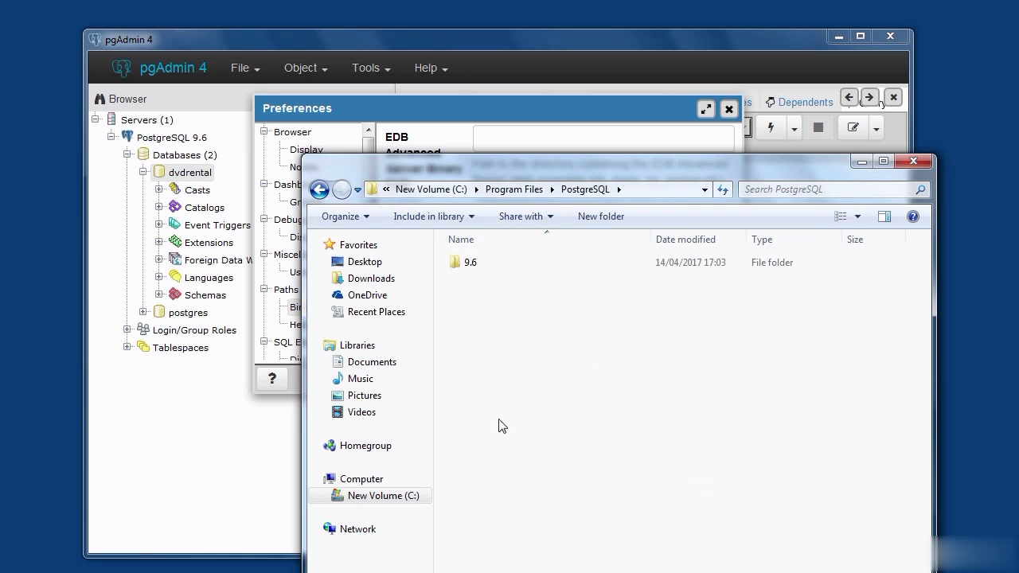
{"action": "double_click", "coordinate": [470, 264]}
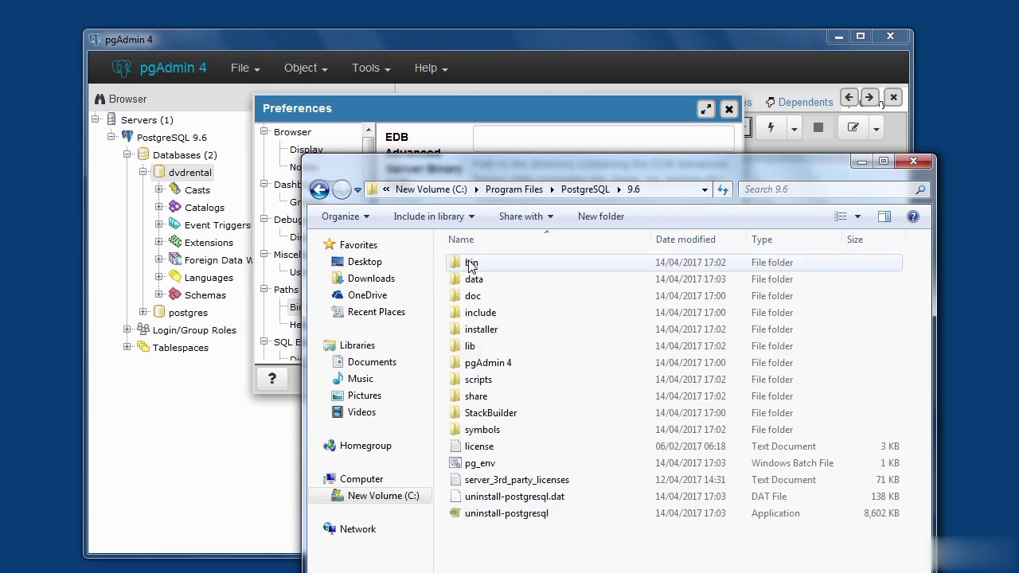
{"action": "double_click", "coordinate": [468, 266]}
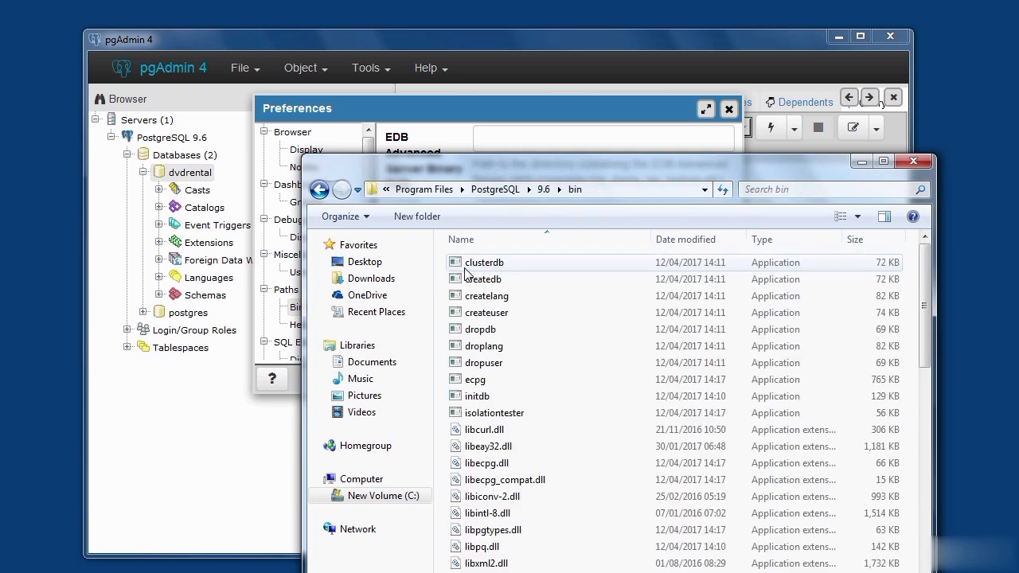
- Copy the full folder path C:\Program Files\PostgreSQL\9.6\bin
{"action": "left_click", "coordinate": [629, 188]}
{"action": "left_click", "coordinate": [628, 188]}
{"action": "key", "text": "ctrl+shift+Left"}
{"action": "key", "text": "ctrl+shift+Left"}
{"action": "left_click_drag", "start_coordinate": [631, 188], "coordinate": [365, 183]}
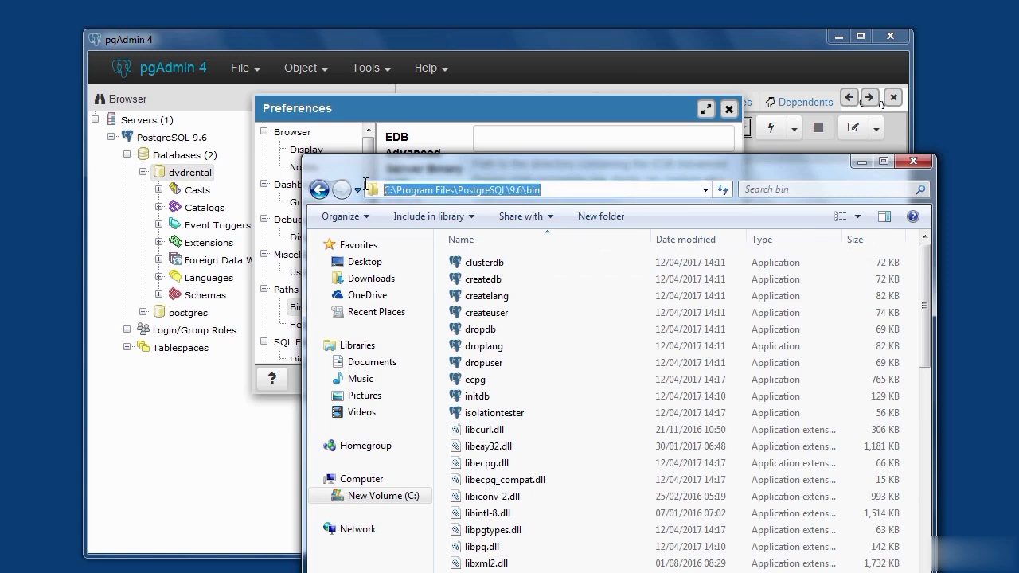
{"action": "right_click", "coordinate": [439, 192]}
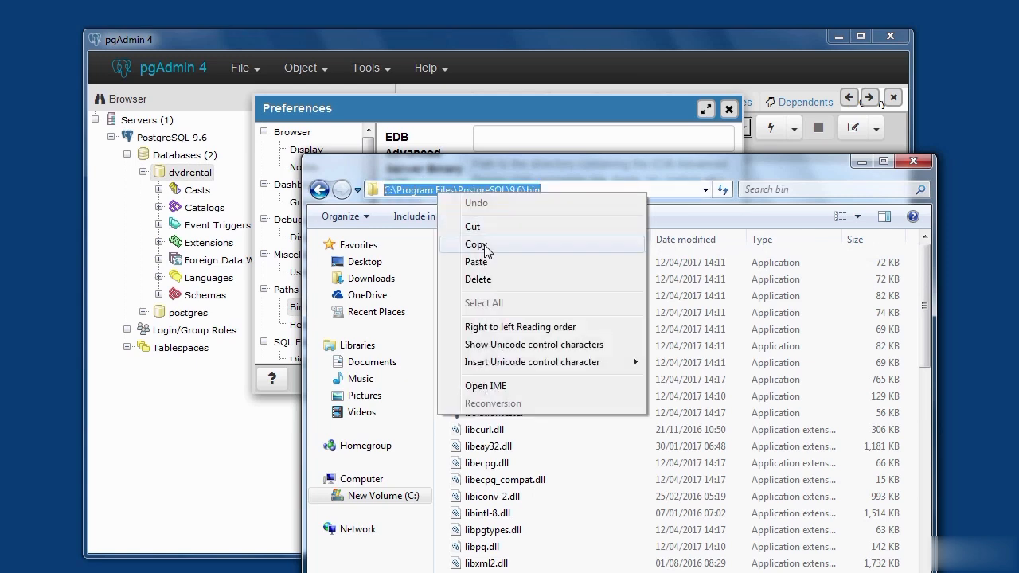
{"action": "left_click", "coordinate": [483, 179]}
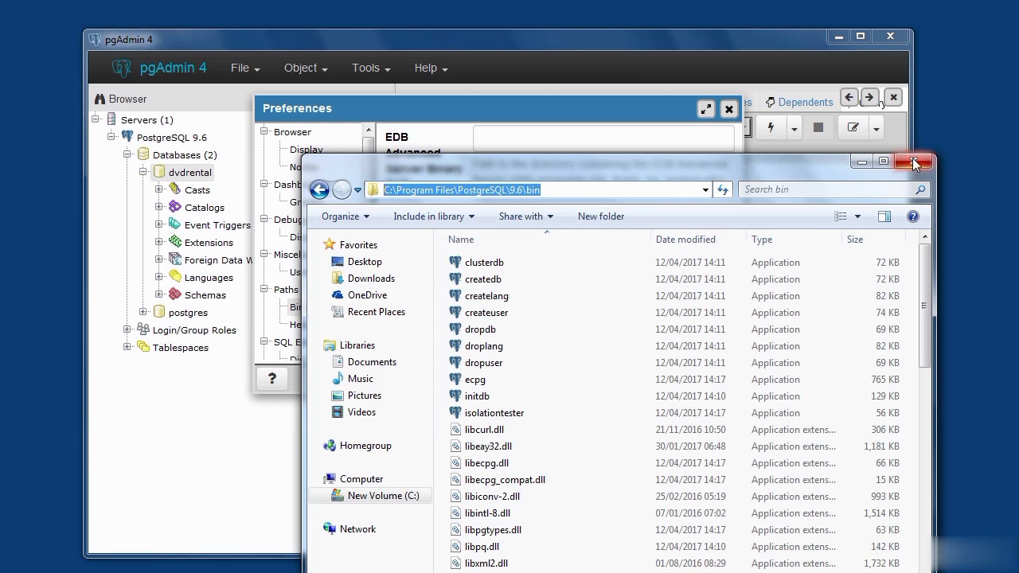
- Set the PostgreSQL Binary Path to C:\Program Files\PostgreSQL\9.6\bin and save the preferences
{"action": "left_click", "coordinate": [913, 162]}
{"action": "left_click", "coordinate": [495, 218]}
{"action": "right_click", "coordinate": [496, 218]}
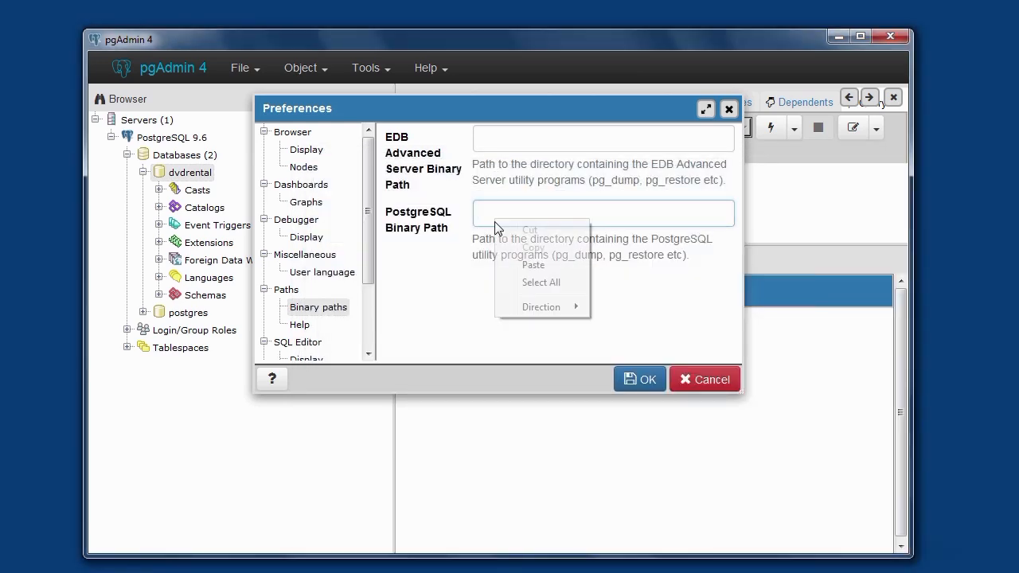
{"action": "left_click", "coordinate": [533, 268]}
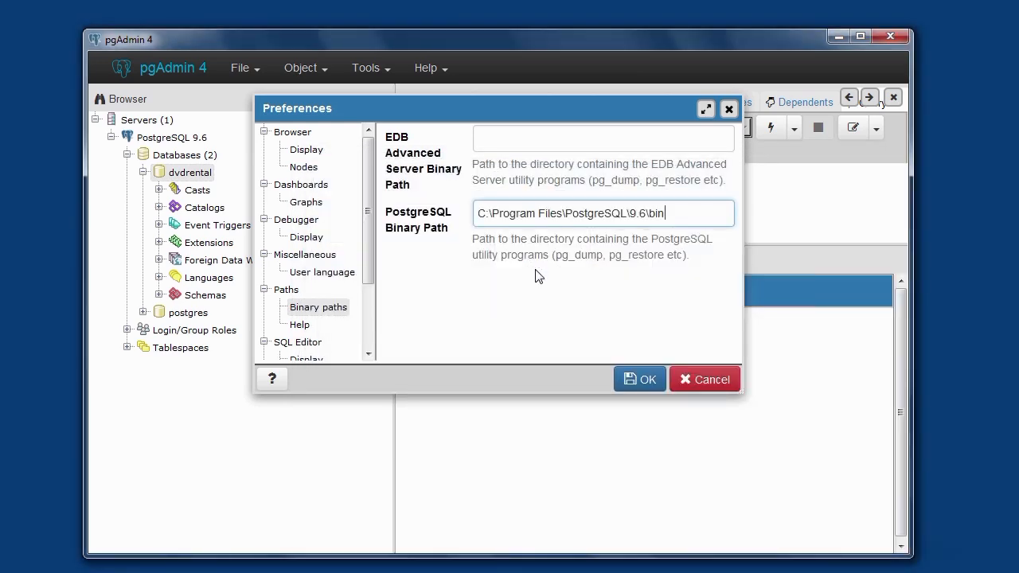
{"action": "left_click", "coordinate": [644, 386]}
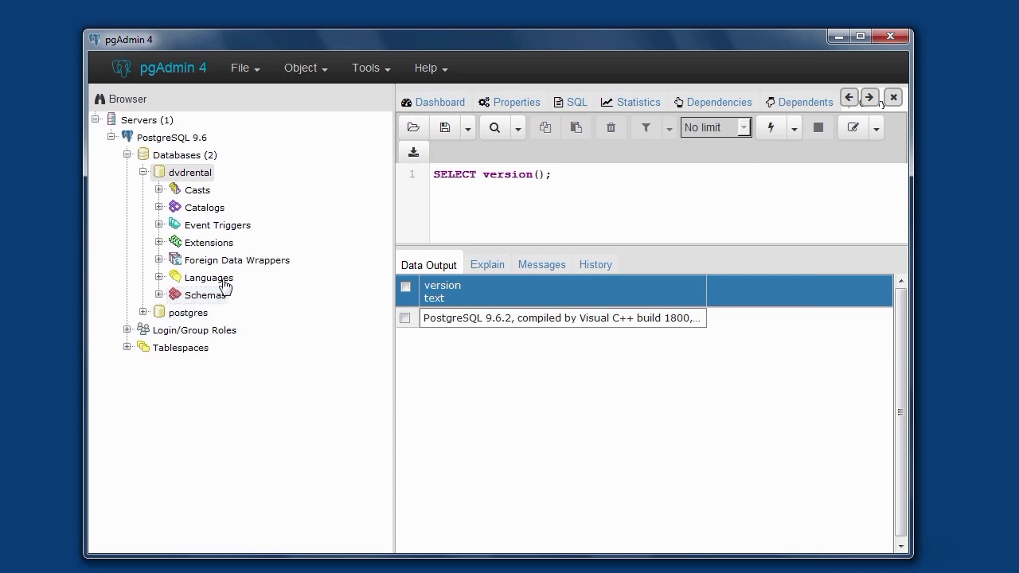
- Start a restore on the dvdrental database and set its format to Custom or tar
{"action": "right_click", "coordinate": [199, 178]}
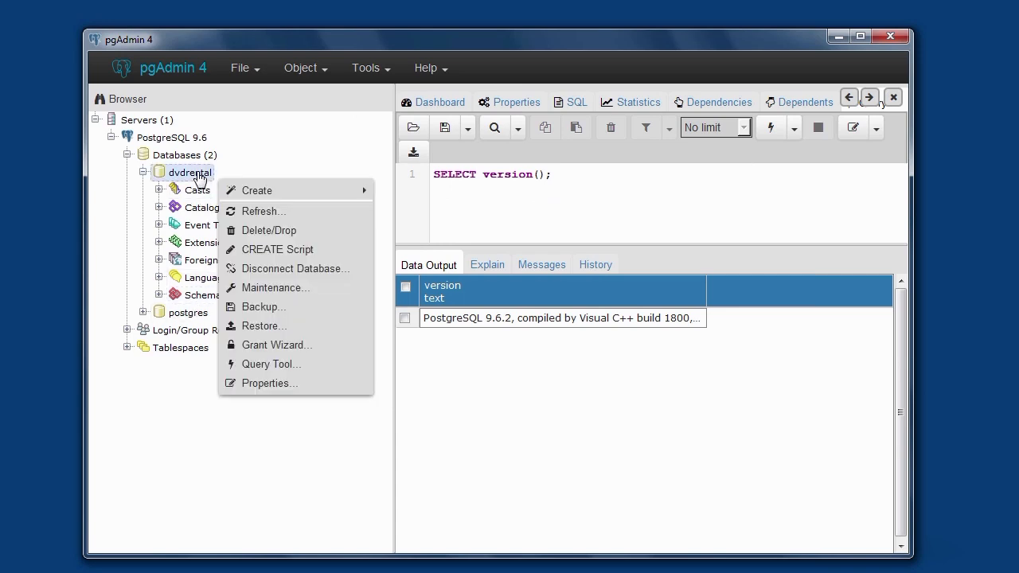
{"action": "left_click", "coordinate": [266, 332]}
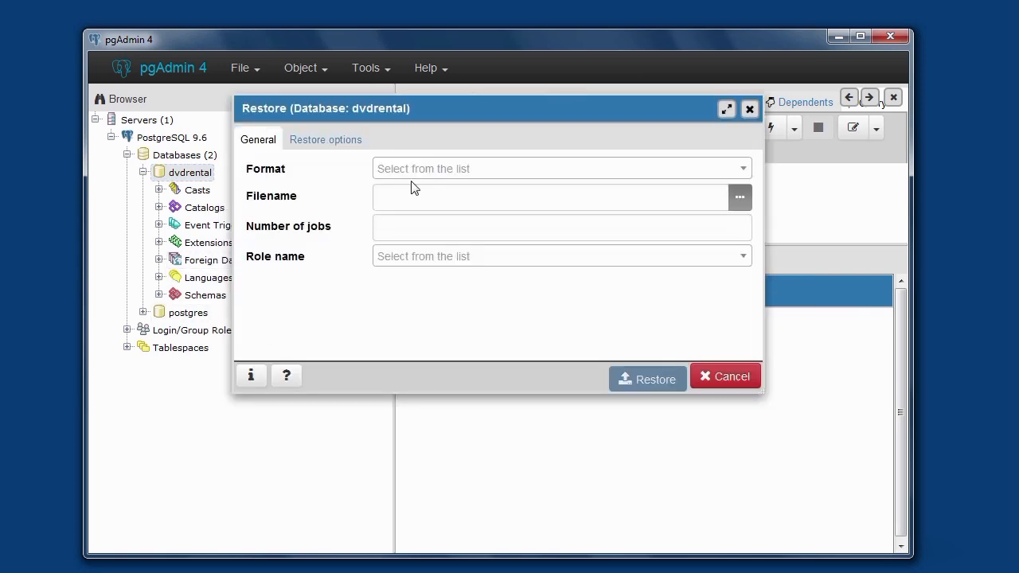
{"action": "left_click", "coordinate": [741, 173]}
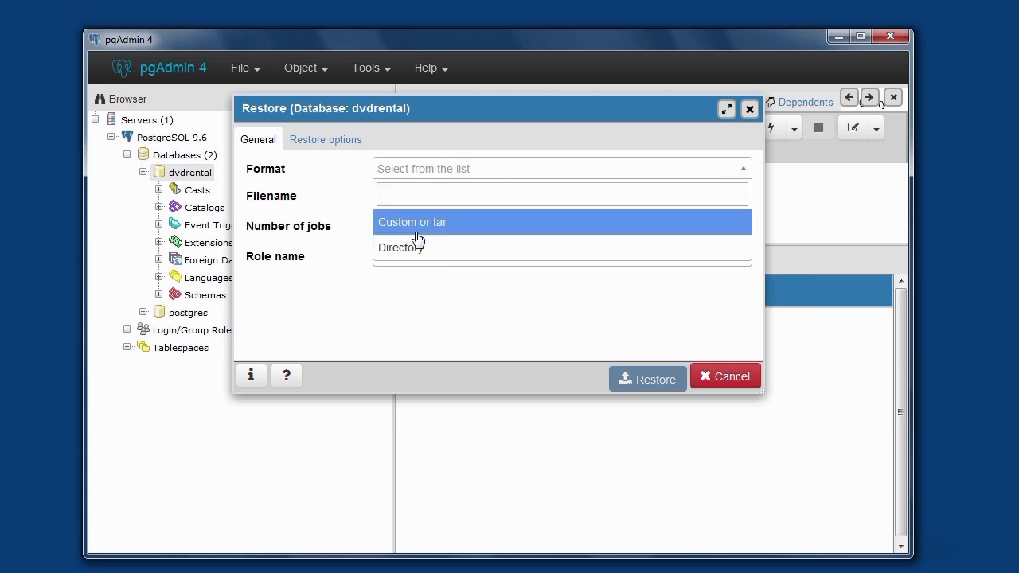
{"action": "left_click", "coordinate": [460, 231]}
{"action": "left_click", "coordinate": [456, 230]}
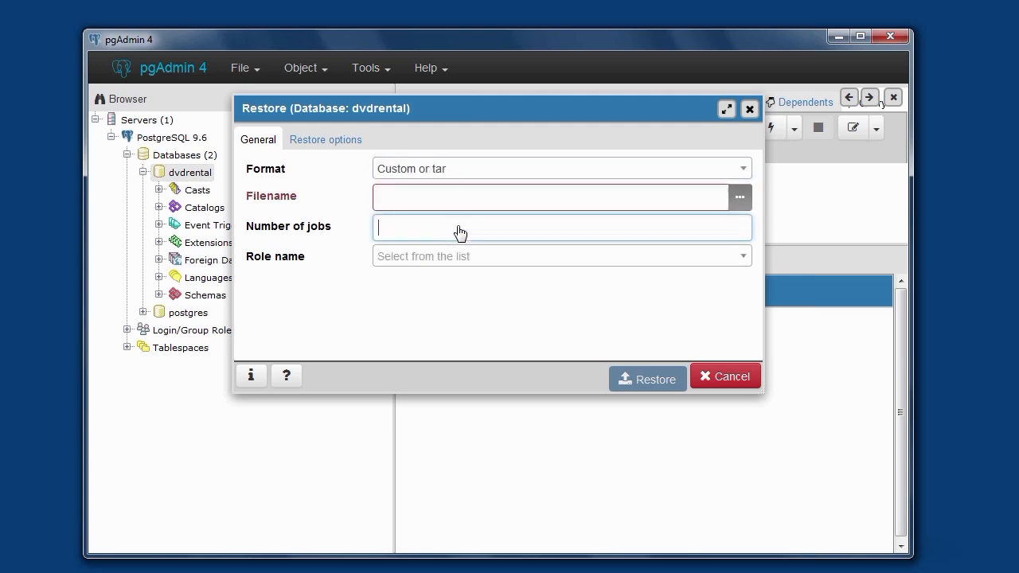
- Try to choose the backup file from C:\temp with the restore's file selector
{"action": "left_click", "coordinate": [735, 199]}
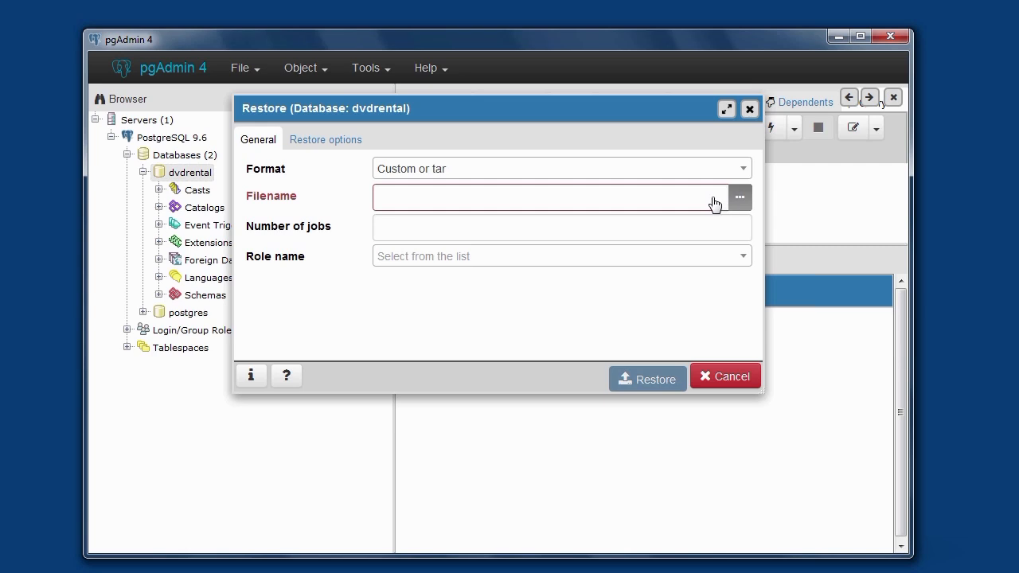
{"action": "left_click", "coordinate": [714, 201]}
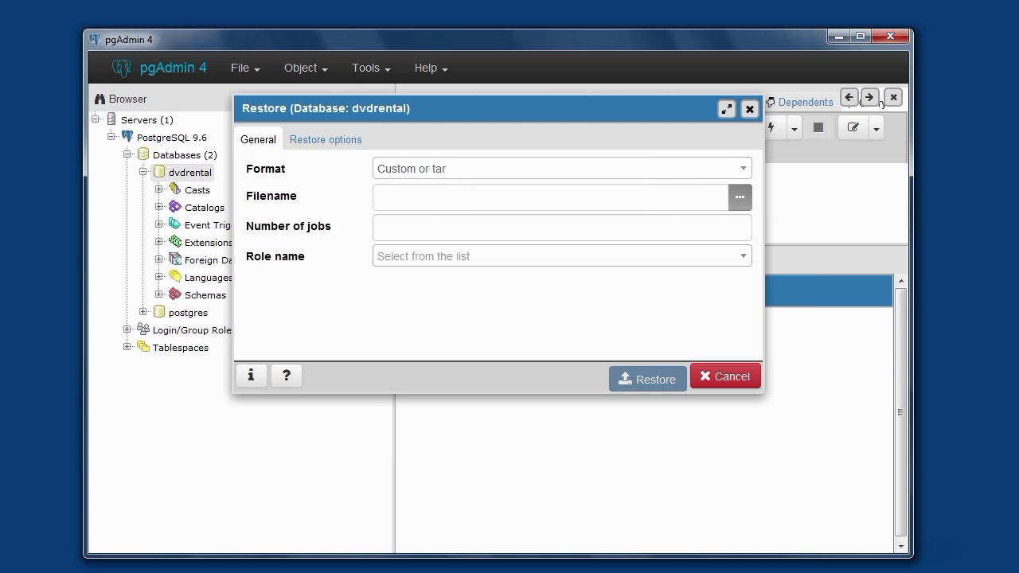
{"action": "key", "text": "super"}
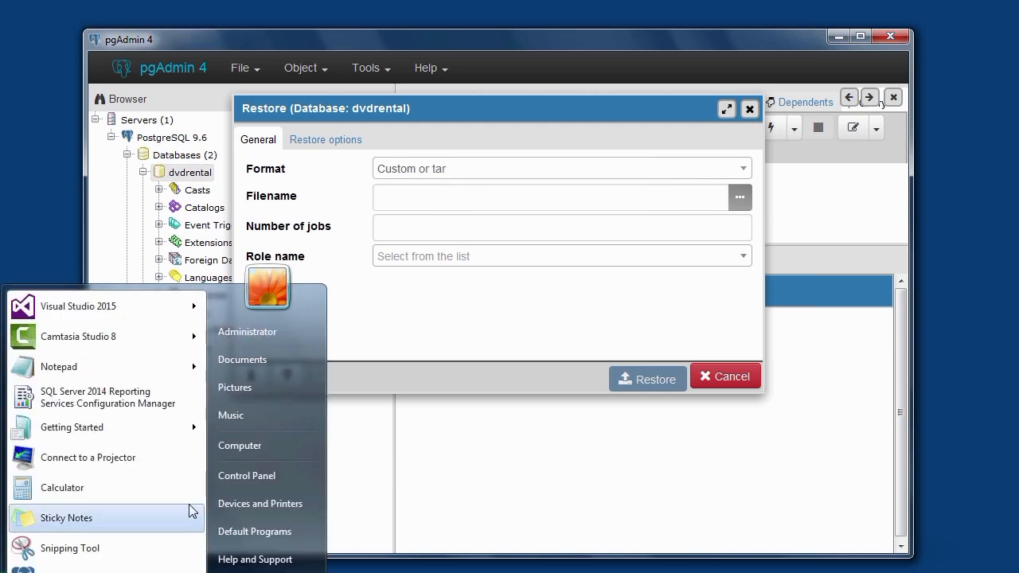
{"action": "left_click", "coordinate": [240, 452]}
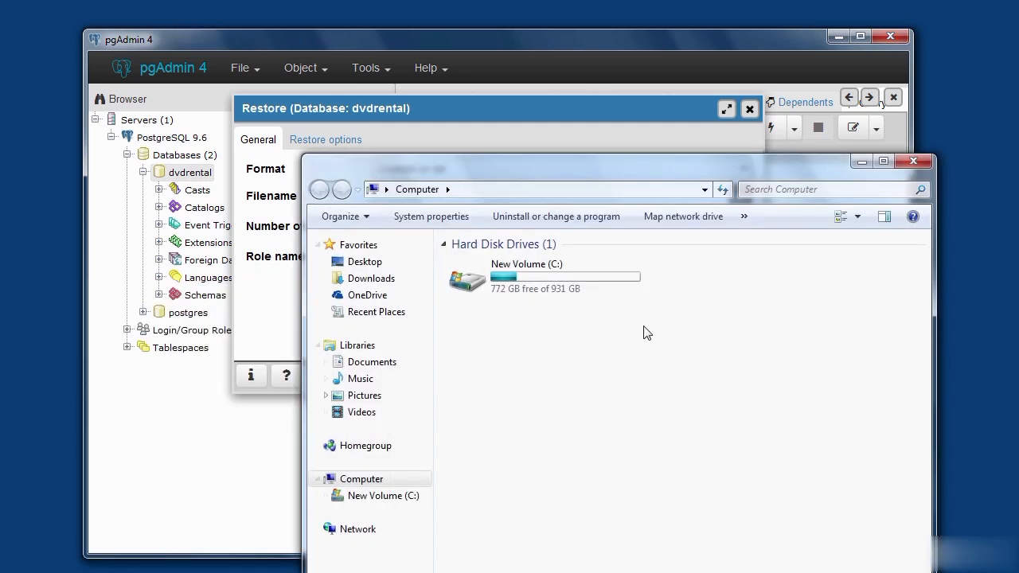
{"action": "double_click", "coordinate": [528, 275]}
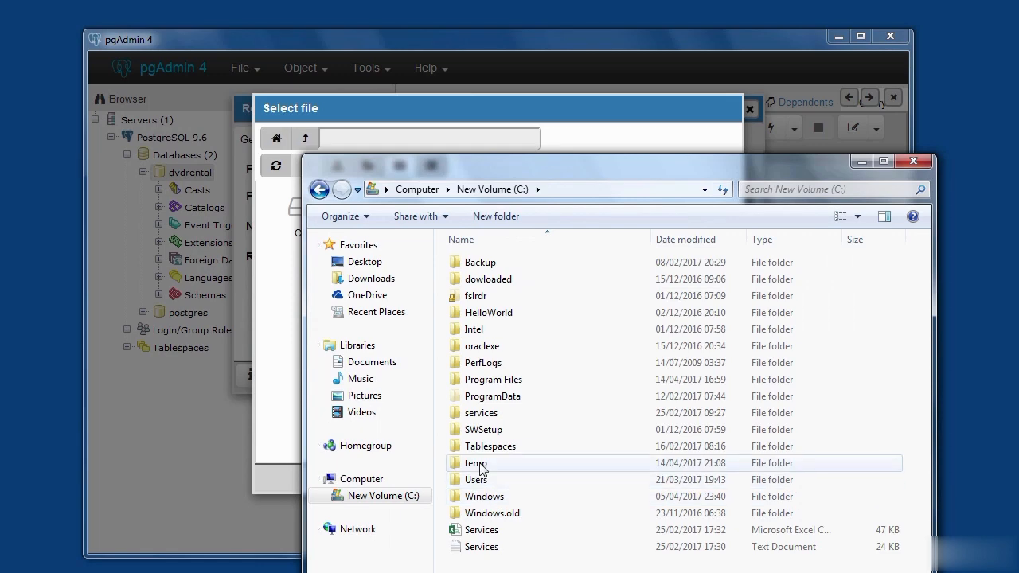
{"action": "left_click_drag", "start_coordinate": [686, 162], "coordinate": [740, 429]}
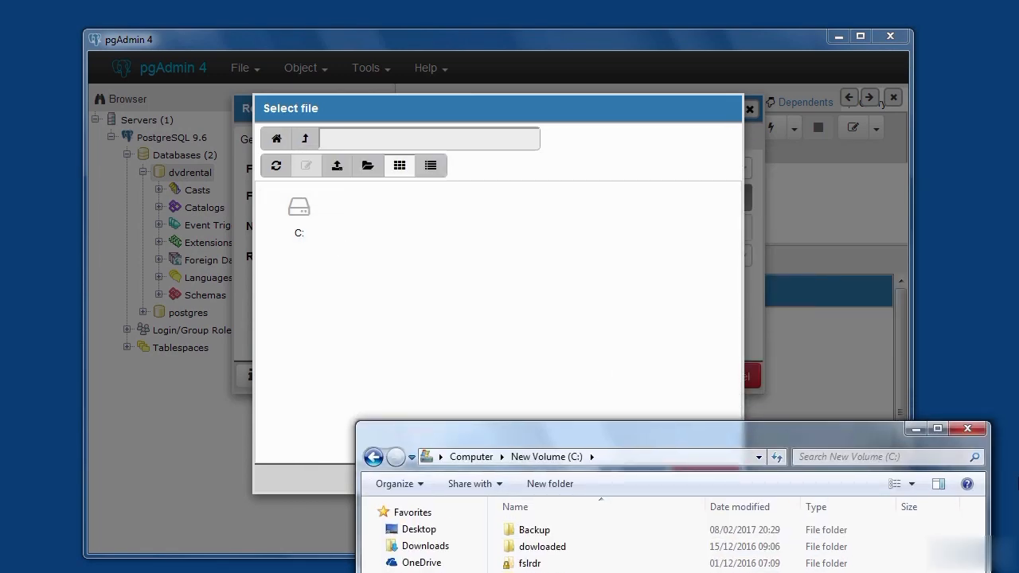
{"action": "left_click", "coordinate": [969, 429]}
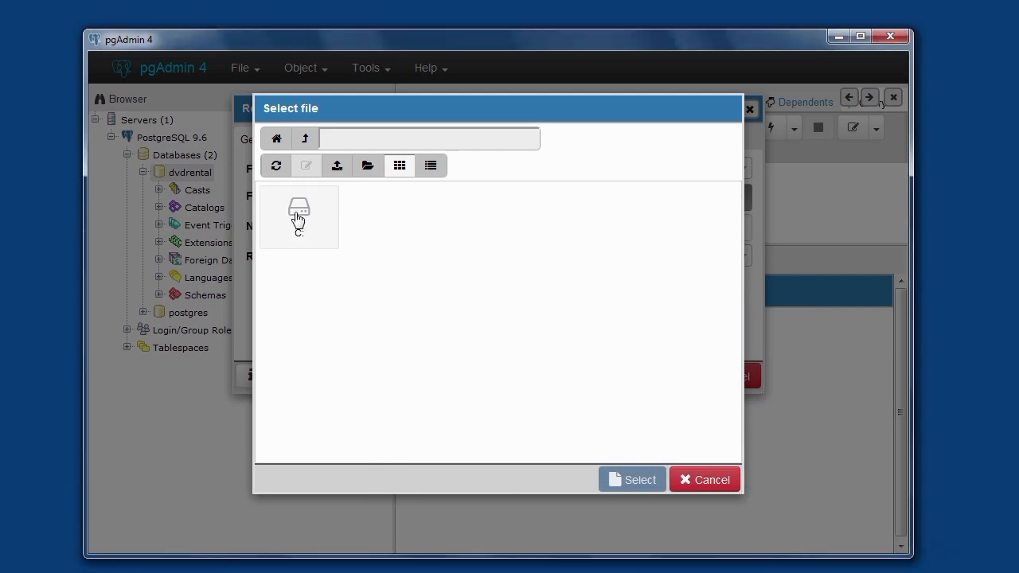
{"action": "double_click", "coordinate": [299, 218]}
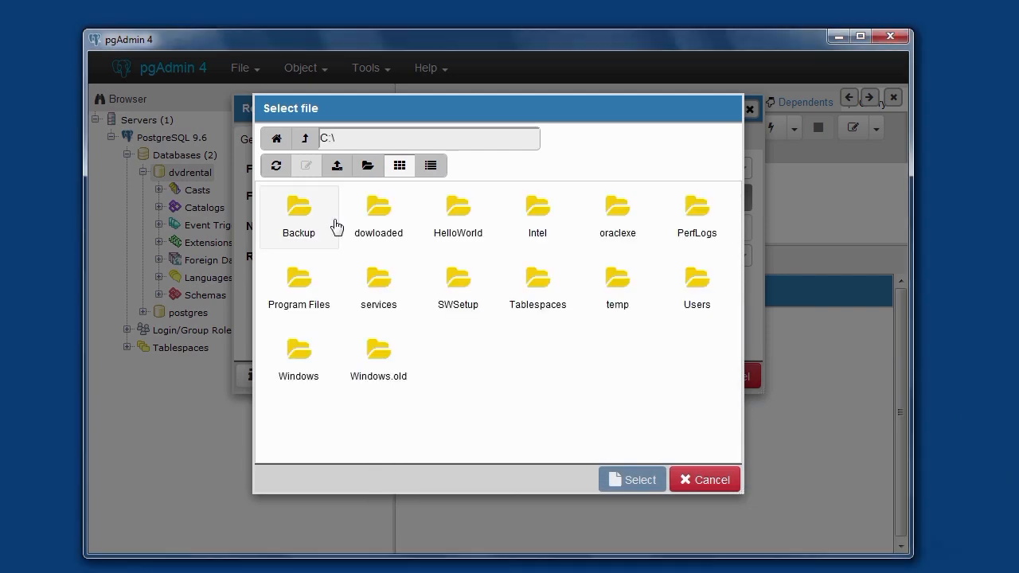
{"action": "double_click", "coordinate": [627, 300]}
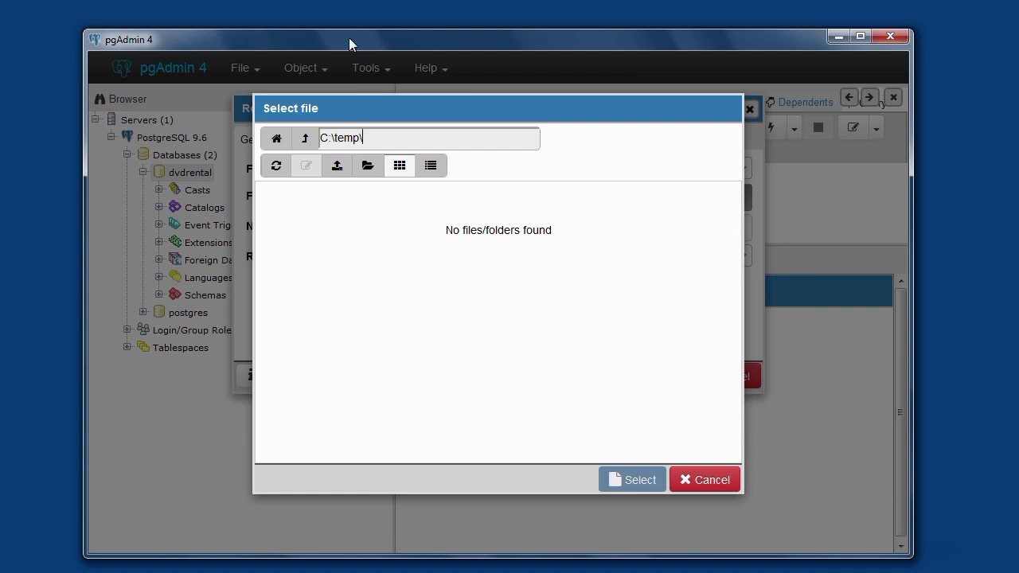
{"action": "left_click", "coordinate": [709, 484]}
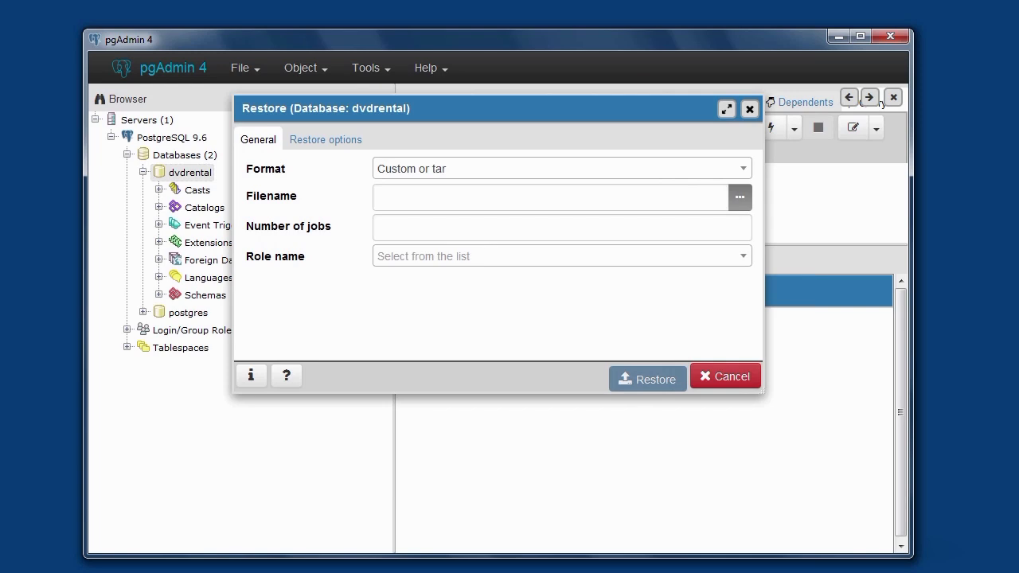
- Browse to C:\temp in Windows Explorer and look inside the dvdrental archive
{"action": "key", "text": "super"}
{"action": "left_click", "coordinate": [261, 441]}
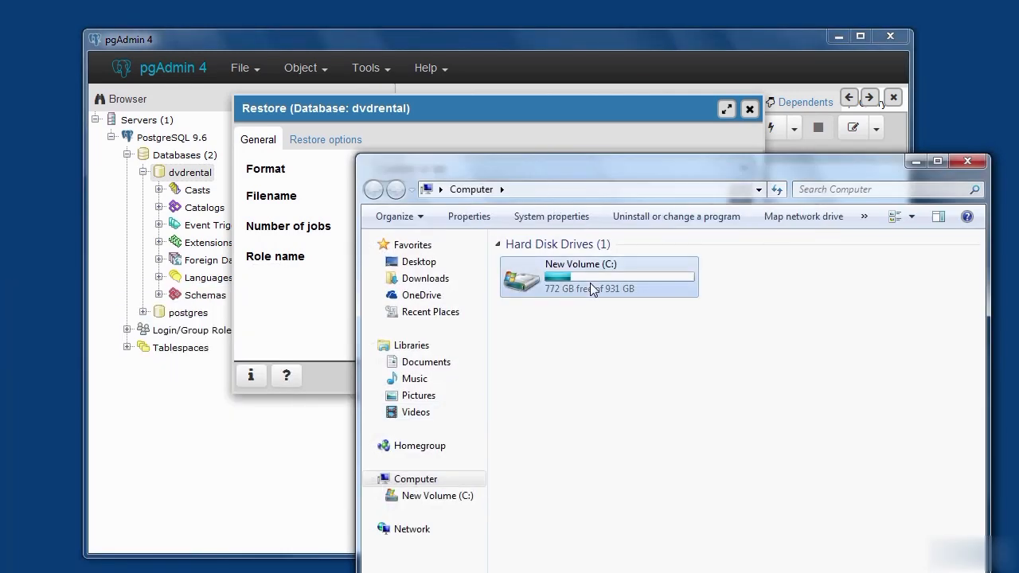
{"action": "double_click", "coordinate": [590, 283]}
{"action": "double_click", "coordinate": [527, 466]}
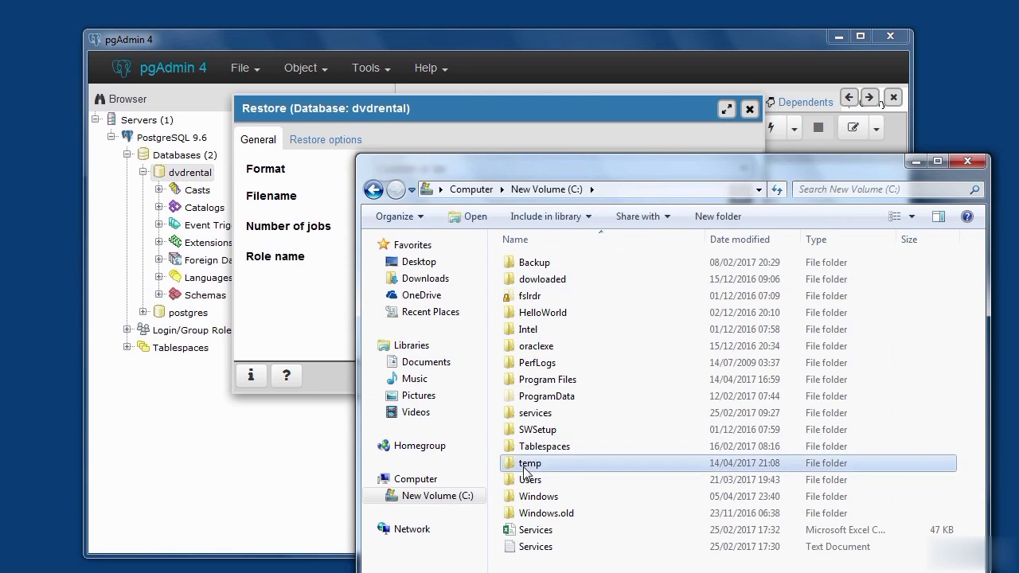
{"action": "double_click", "coordinate": [531, 265]}
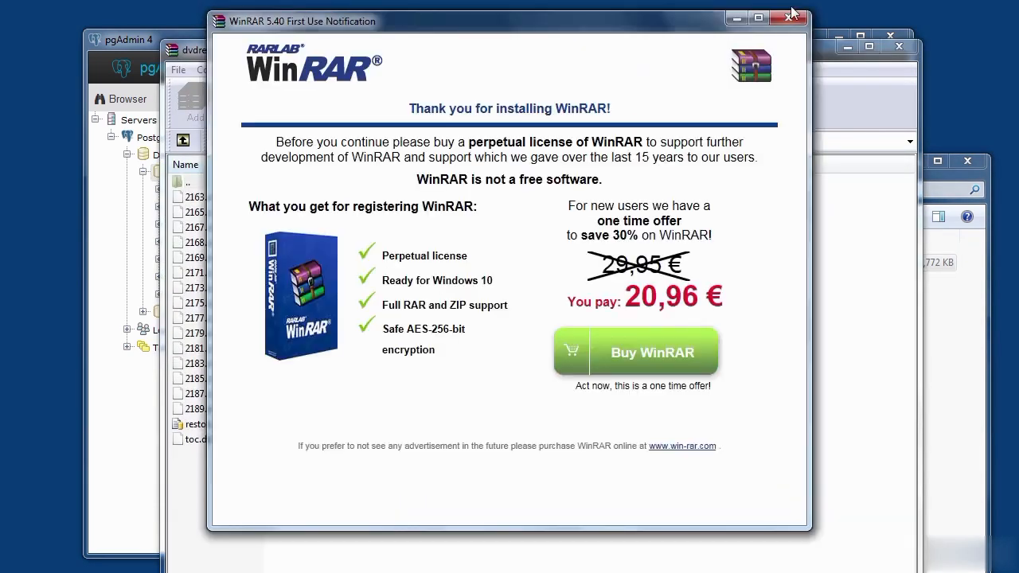
{"action": "left_click", "coordinate": [789, 19]}
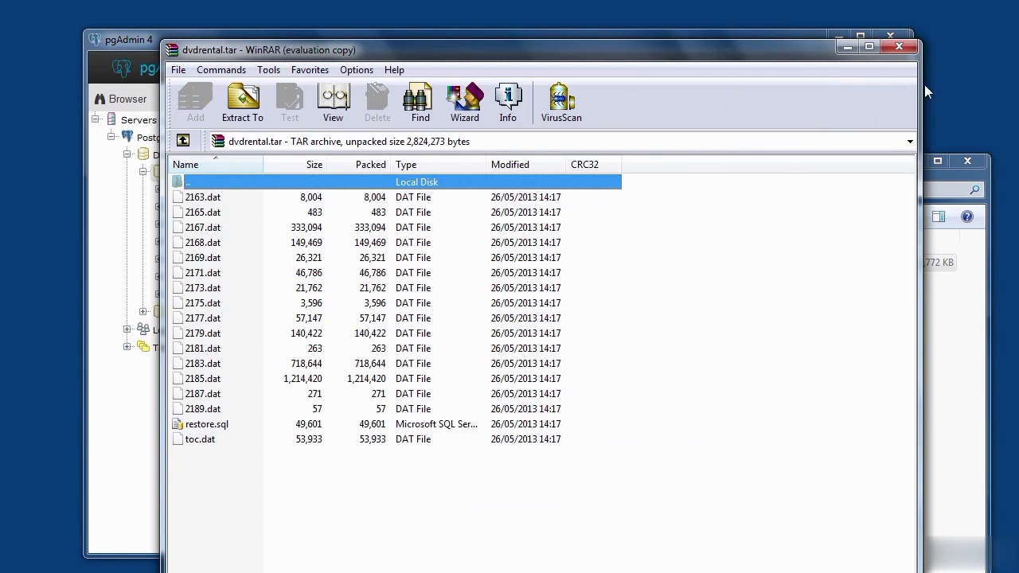
{"action": "left_click", "coordinate": [898, 46]}
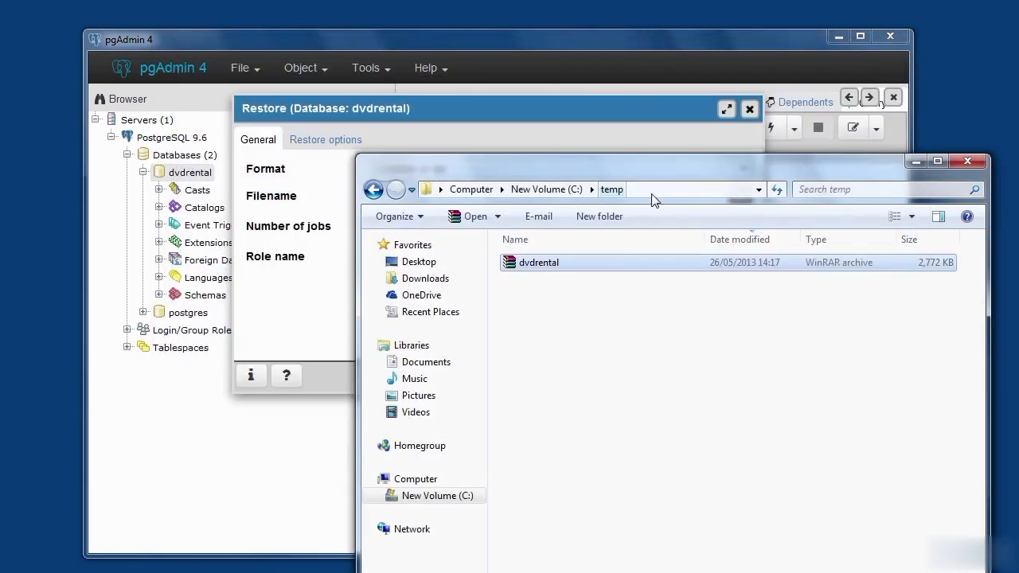
- Enter the archive's full path C:\temp\dvdrental.tar in Explorer's address and dismiss the opened archive
{"action": "left_click", "coordinate": [648, 191]}
{"action": "left_click", "coordinate": [637, 194]}
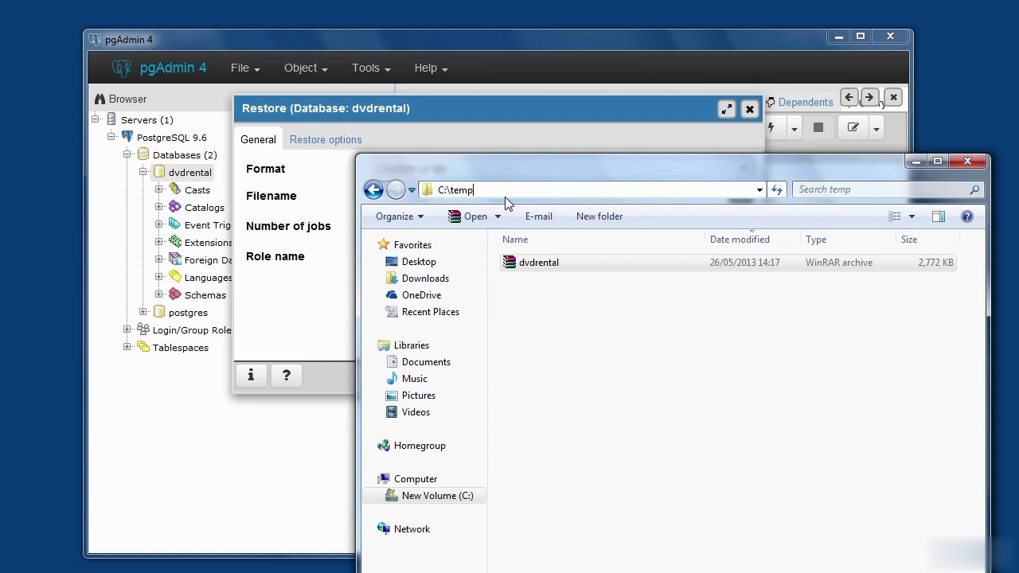
{"action": "type", "text": "\\de"}
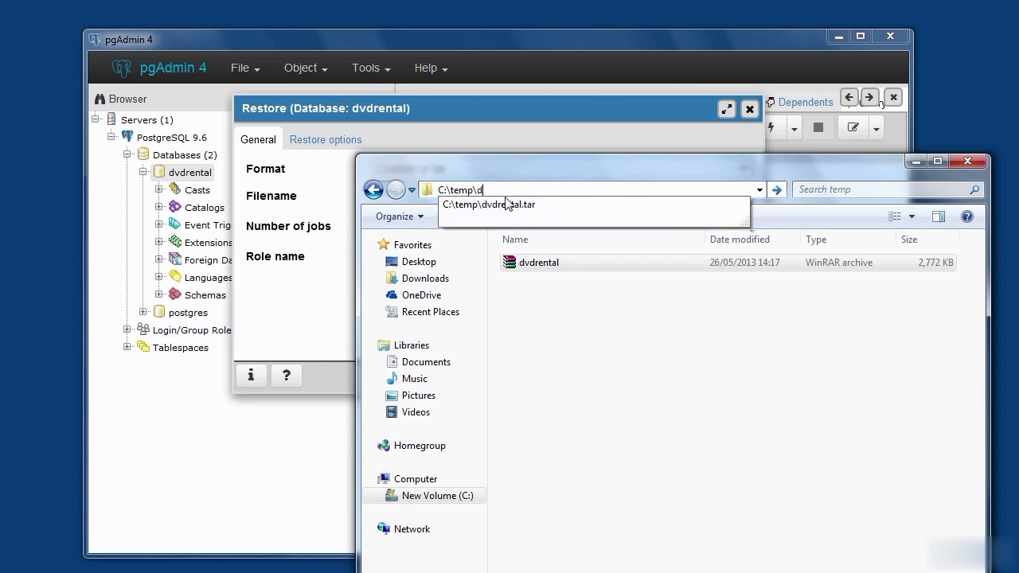
{"action": "key", "text": "BackSpace"}
{"action": "key", "text": "BackSpace"}
{"action": "left_click", "coordinate": [534, 205]}
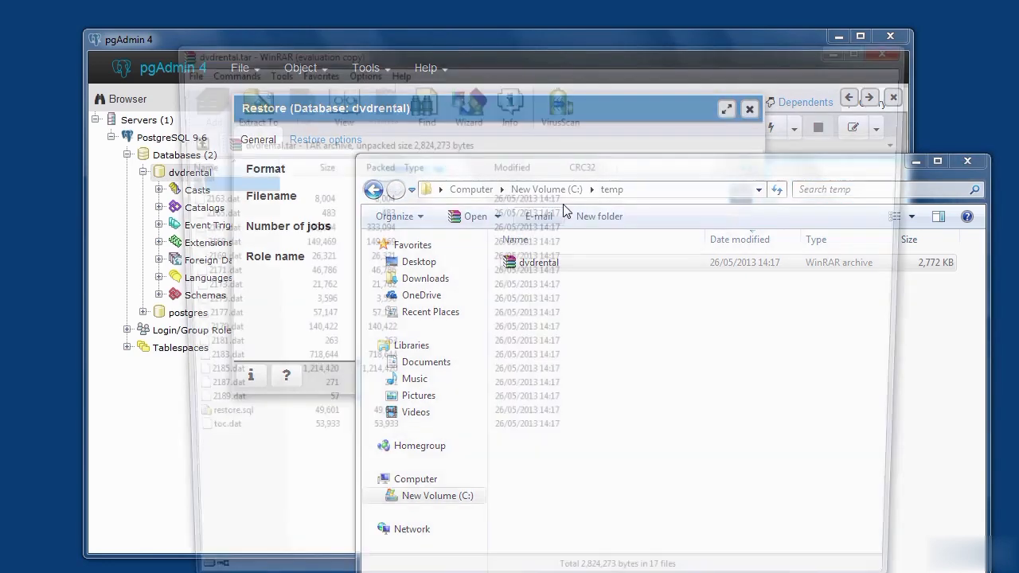
{"action": "left_click", "coordinate": [898, 47]}
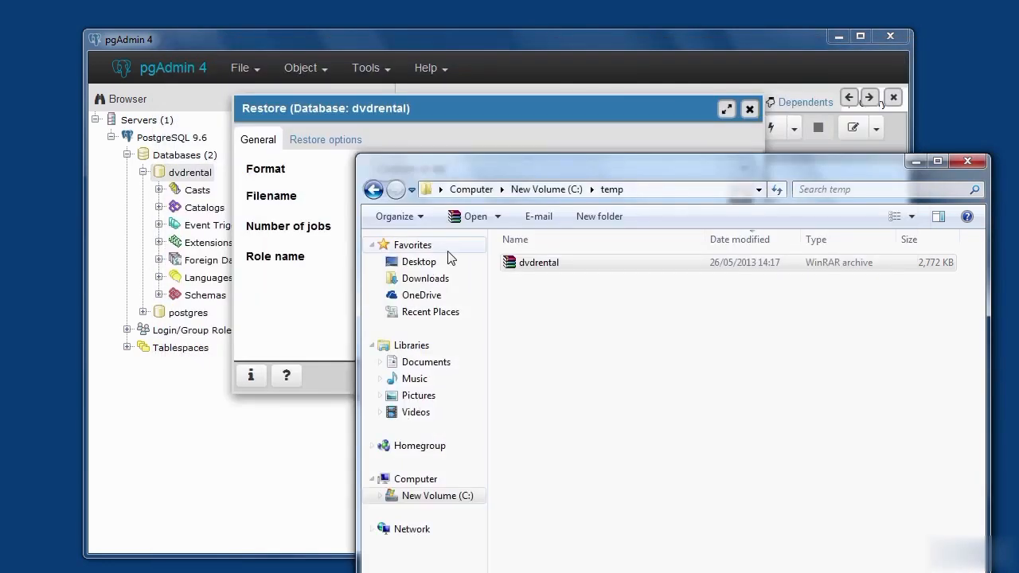
- Copy the full file path C:\temp\dvdrental.tar from Explorer and return to the restore settings in pgAdmin 4
{"action": "left_click", "coordinate": [649, 190]}
{"action": "left_click_drag", "start_coordinate": [594, 189], "coordinate": [331, 193]}
{"action": "right_click", "coordinate": [529, 191]}
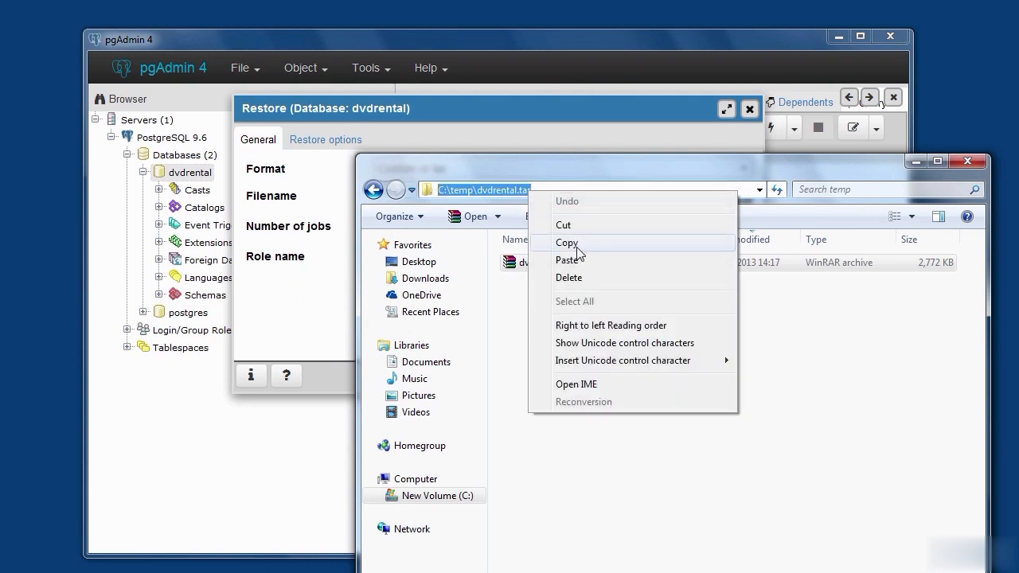
{"action": "left_click", "coordinate": [578, 247]}
{"action": "left_click", "coordinate": [916, 164]}
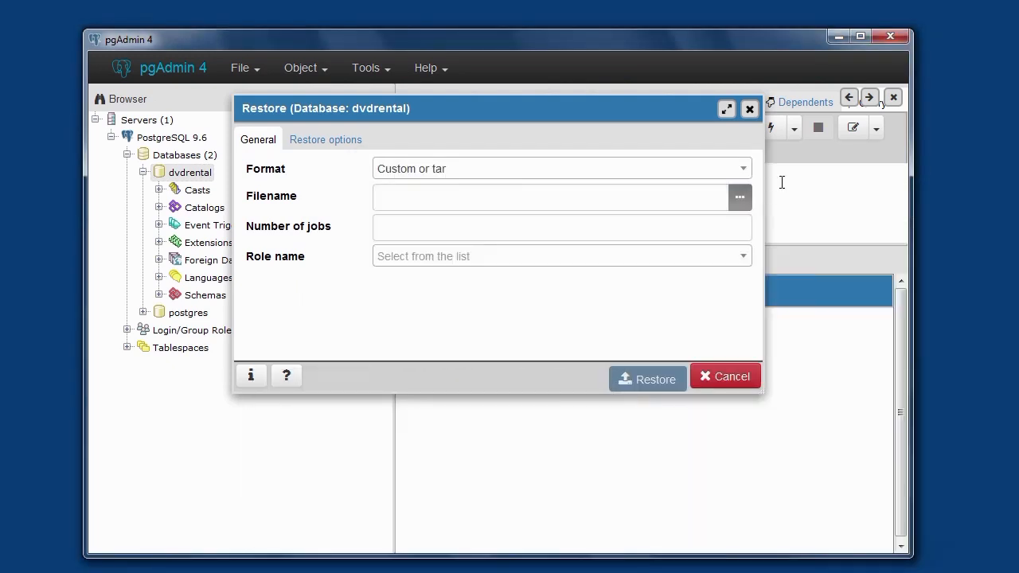
- Fill in C:\temp\dvdrental.tar as the filename to restore
{"action": "left_click", "coordinate": [519, 198]}
{"action": "right_click", "coordinate": [519, 199]}
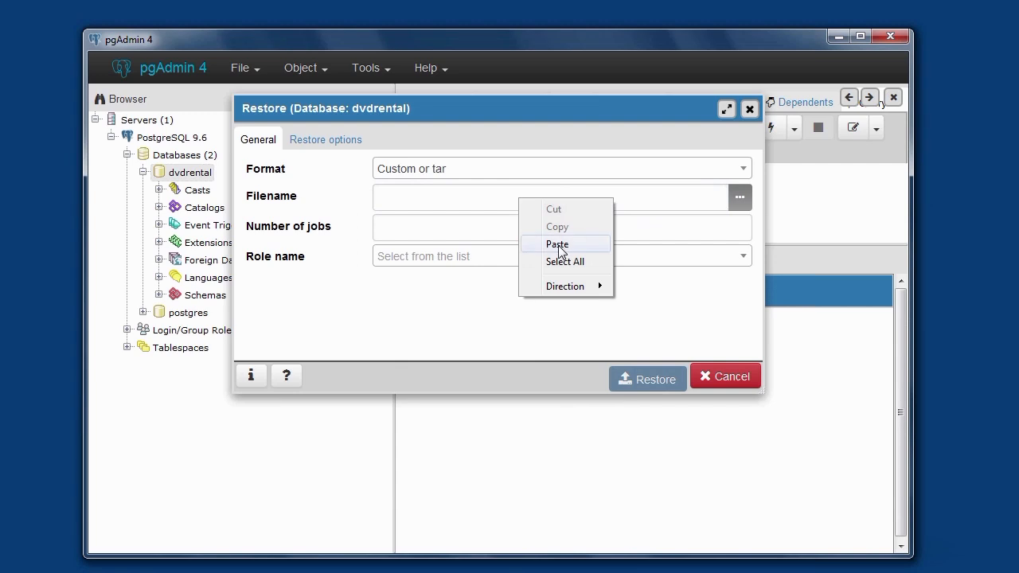
{"action": "left_click", "coordinate": [560, 245]}
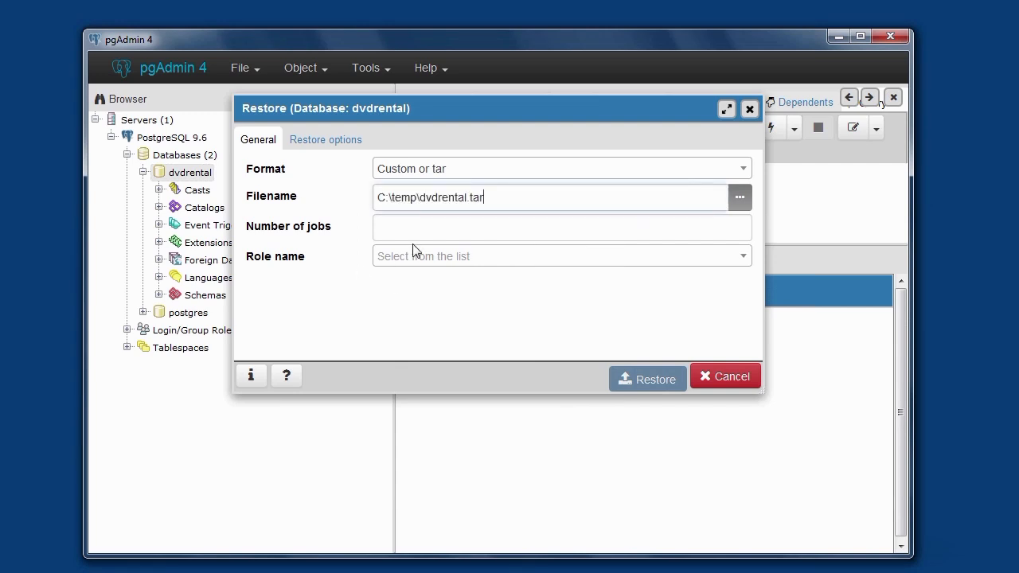
- Set the role name to postgres and run the restore of the dvdrental database
{"action": "left_click", "coordinate": [747, 259]}
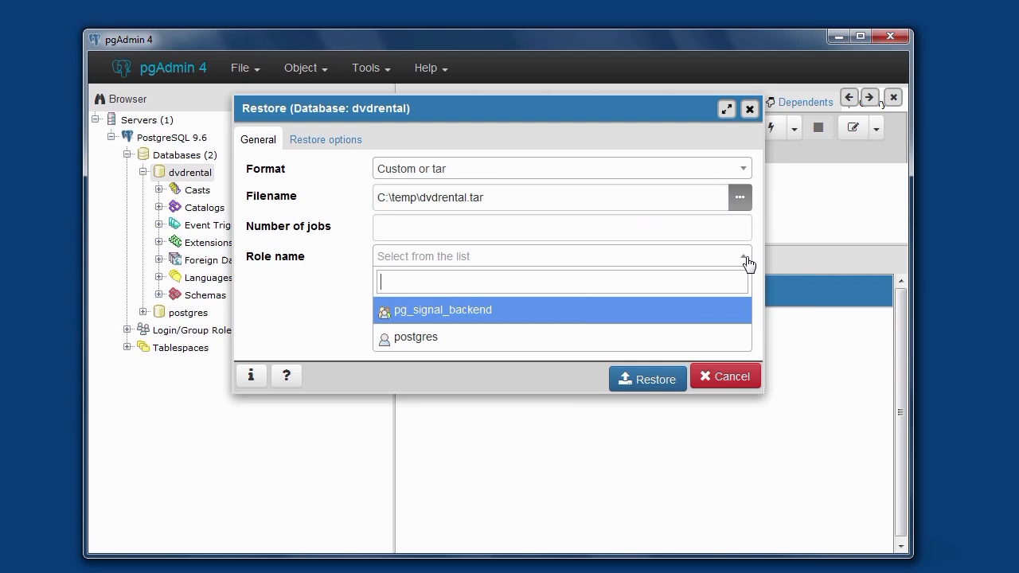
{"action": "left_click", "coordinate": [432, 340]}
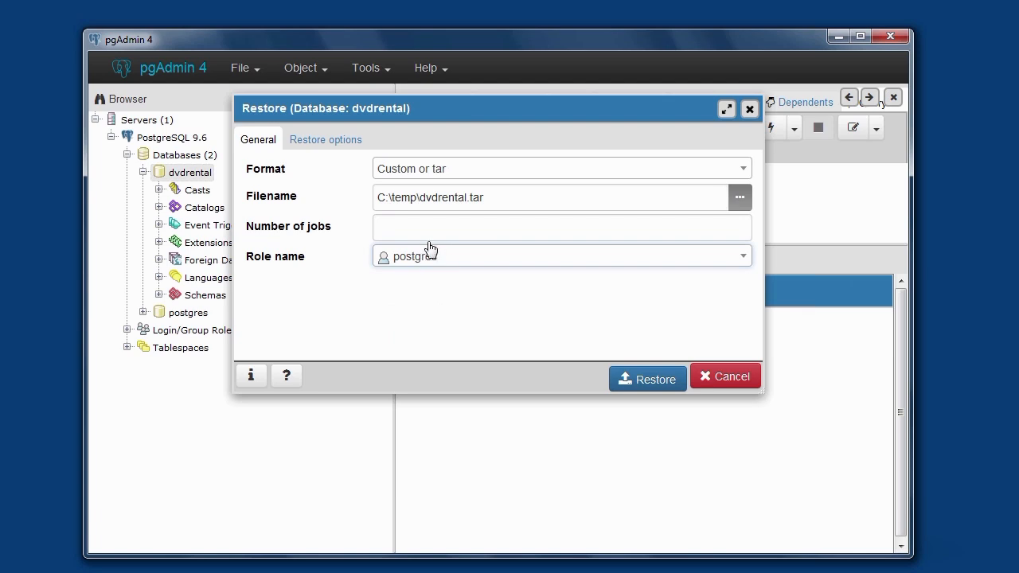
{"action": "left_click", "coordinate": [653, 382]}
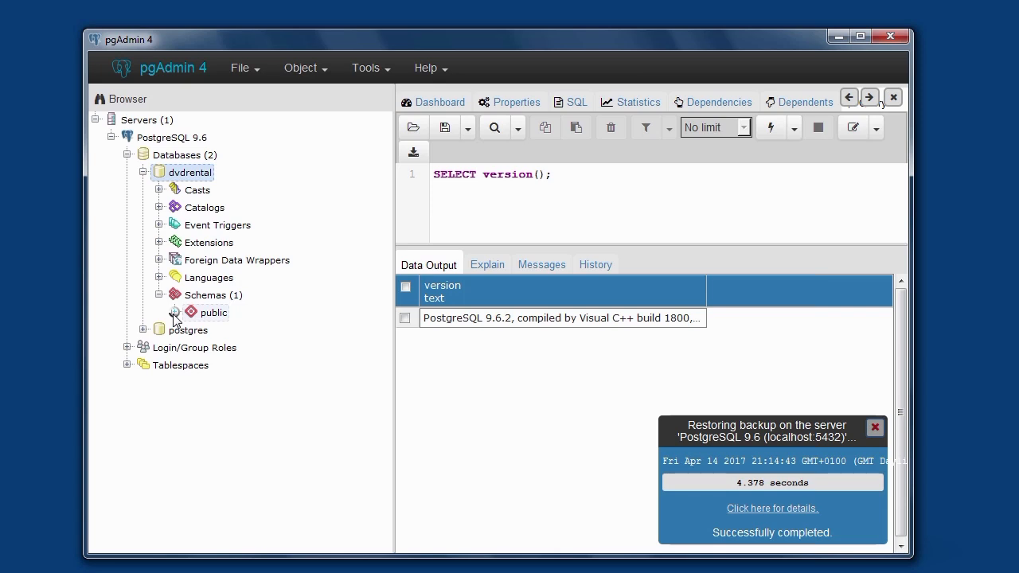
- Expand the public schema and its tables in the dvdrental database to examine the restored tables
{"action": "left_click", "coordinate": [174, 313]}
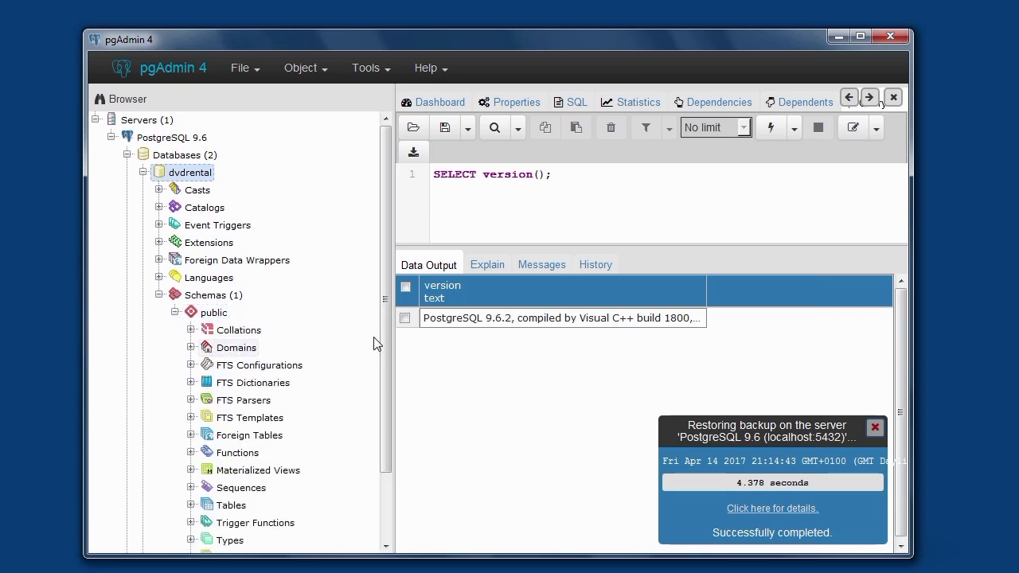
{"action": "left_click_drag", "start_coordinate": [384, 361], "coordinate": [385, 390]}
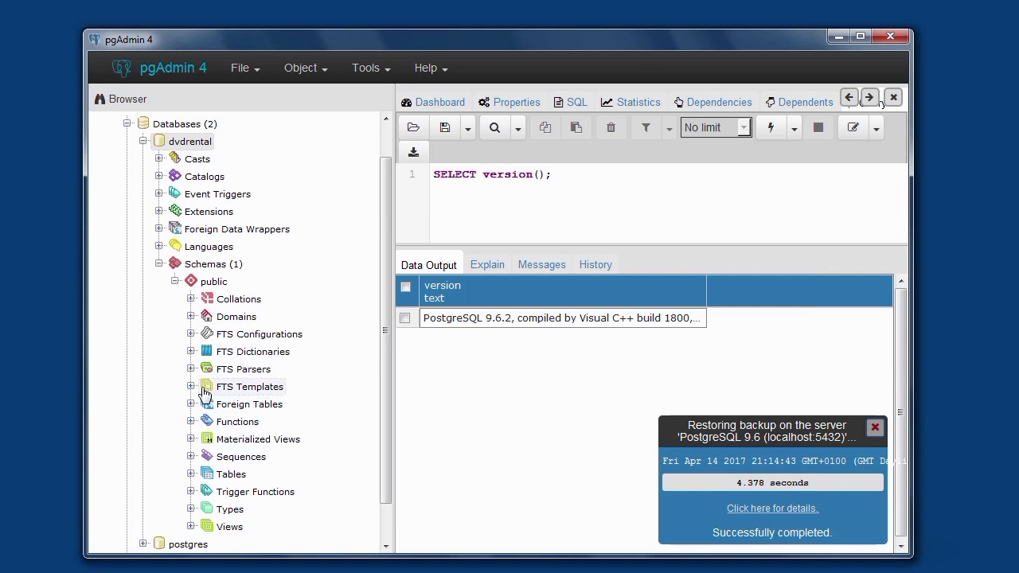
{"action": "left_click", "coordinate": [190, 474]}
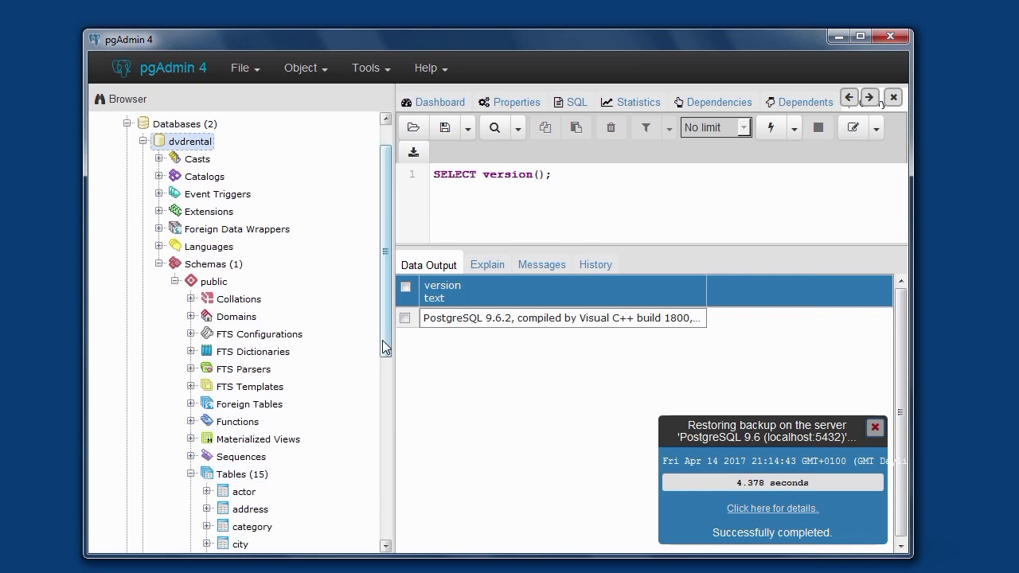
{"action": "mouse_move", "coordinate": [386, 350]}
{"action": "left_mouse_down"}
{"action": "mouse_move", "coordinate": [384, 444]}
{"action": "mouse_move", "coordinate": [384, 358]}
{"action": "left_mouse_up"}
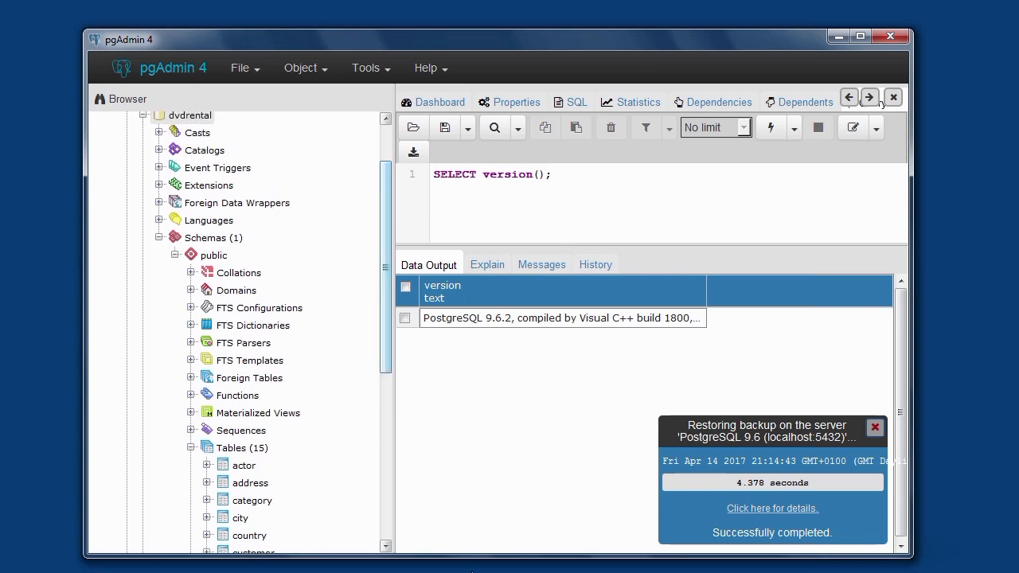